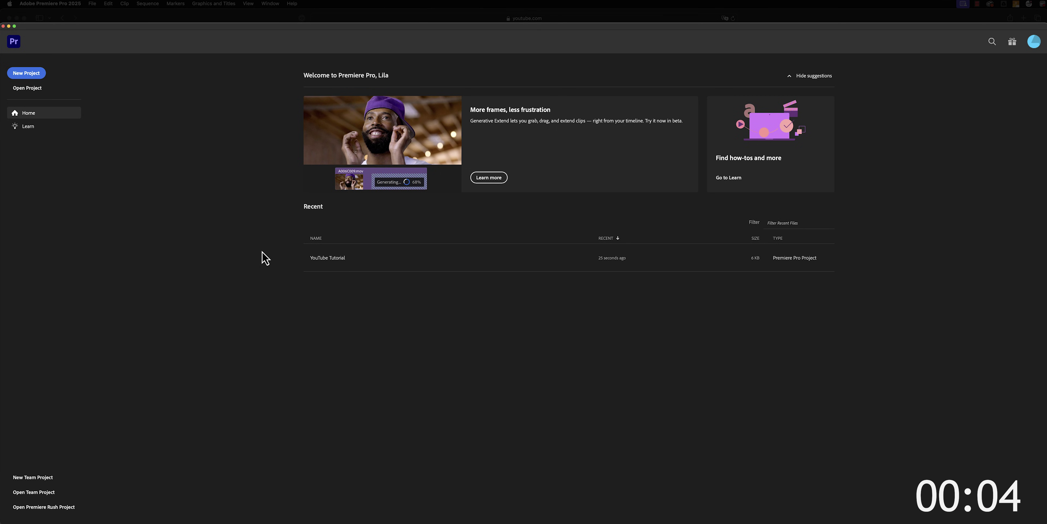
# - Name the project Demo Project, keep Template None, keep the import step on, and create it
pyautogui.click(47, 129)
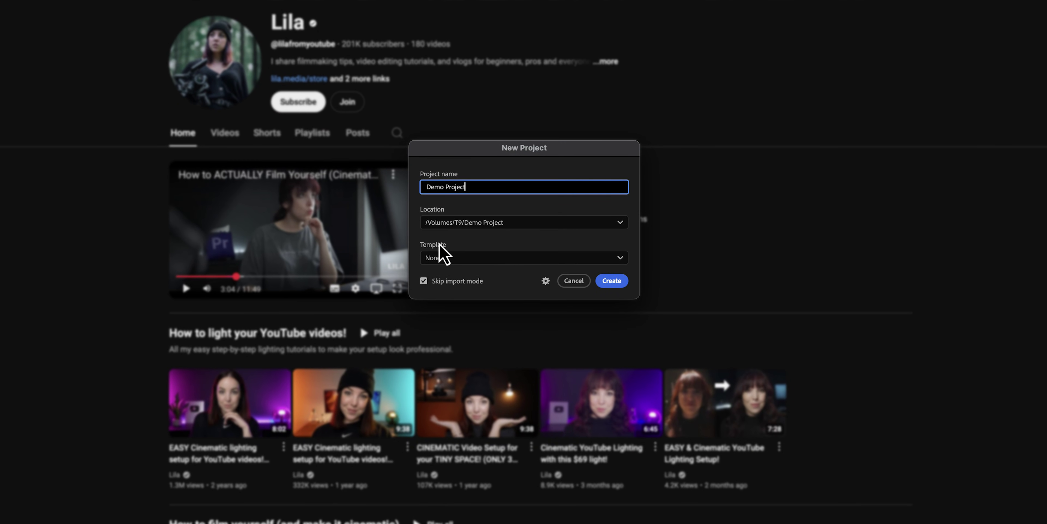
pyautogui.click(431, 260)
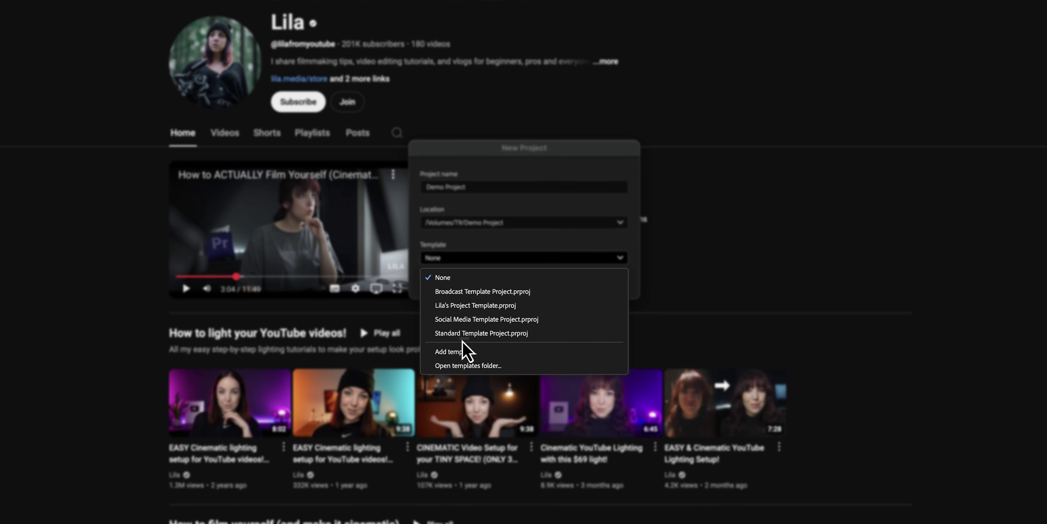
pyautogui.click(455, 280)
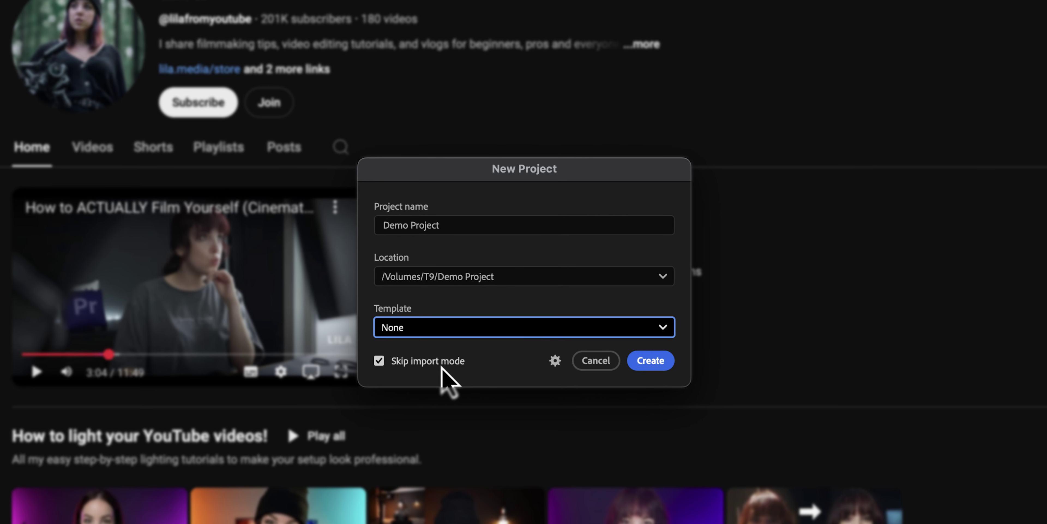
pyautogui.click(379, 361)
pyautogui.click(646, 360)
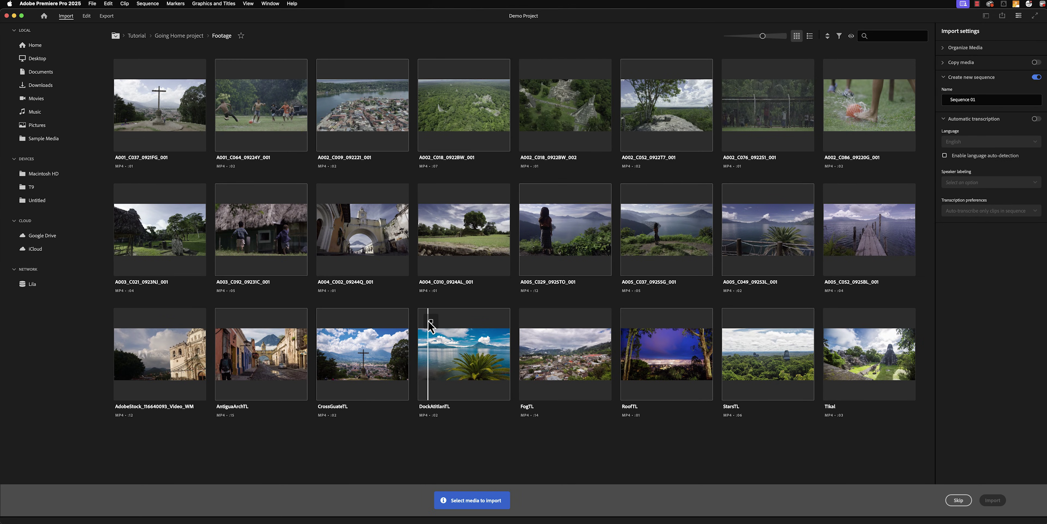
# - Mark the DockAtitlanTL, FogTL and RoofTL clips, then skip the import
pyautogui.click(430, 322)
pyautogui.click(531, 320)
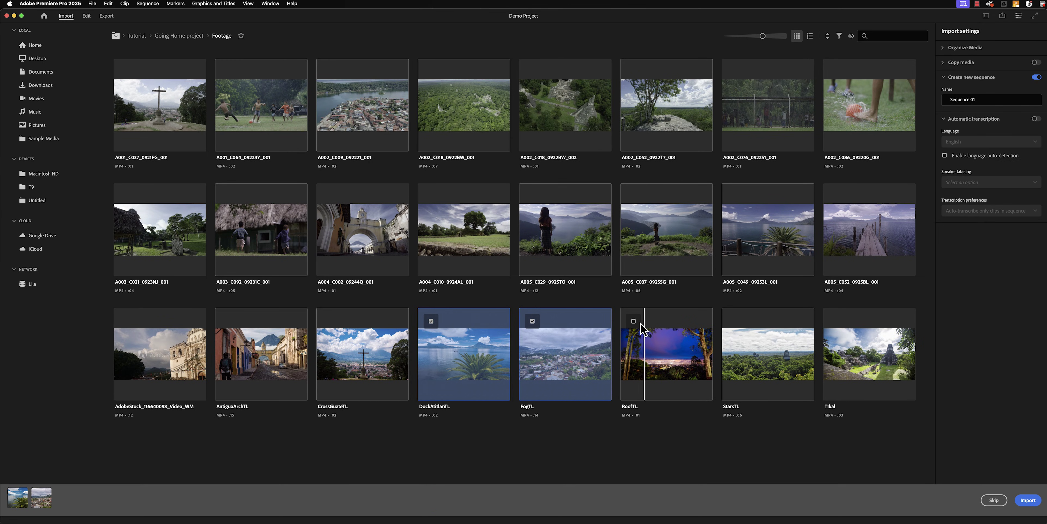
pyautogui.click(633, 321)
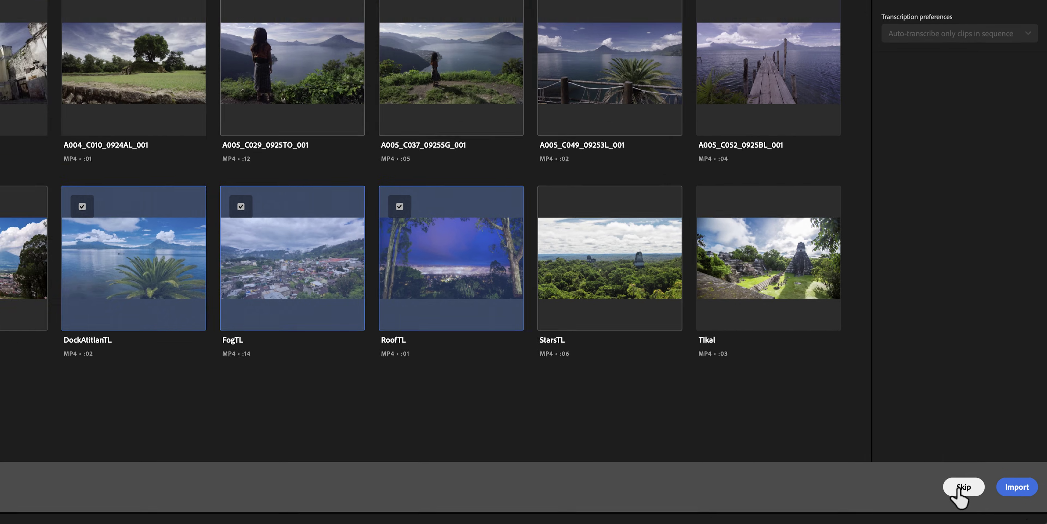
pyautogui.click(949, 484)
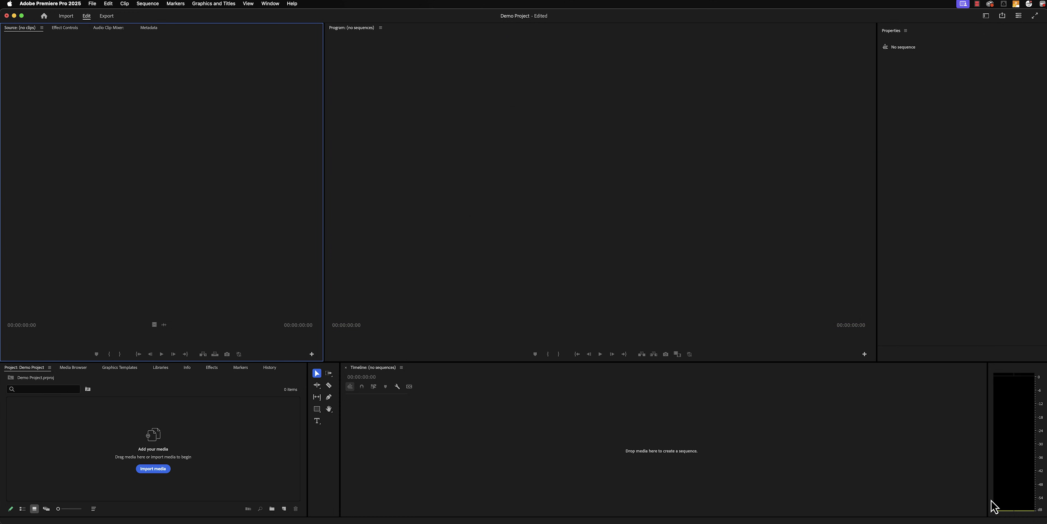
# - Switch to the Editing workspace and make the monitors taller than the lower panels
pyautogui.click(986, 16)
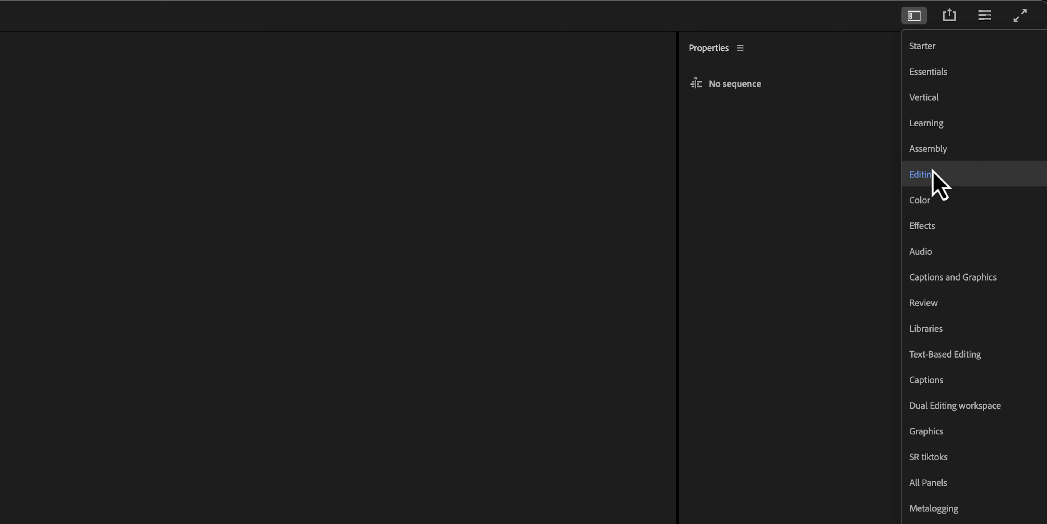
pyautogui.click(970, 178)
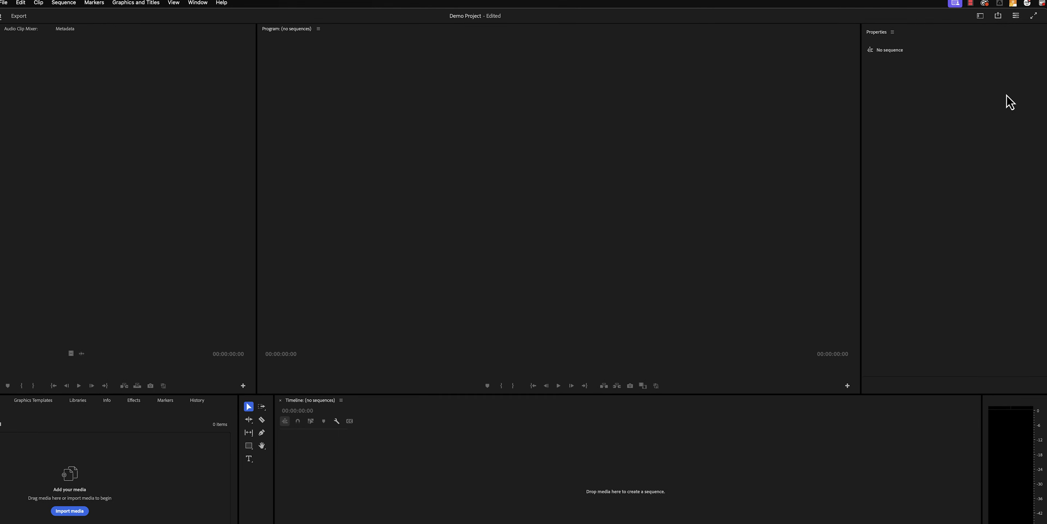
pyautogui.click(986, 17)
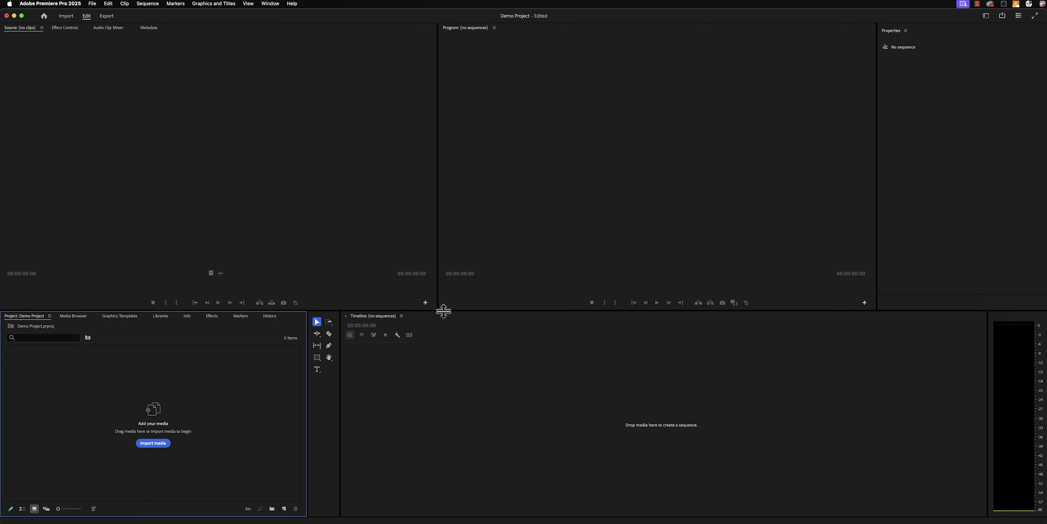
pyautogui.moveTo(443, 310); pyautogui.dragTo(387, 330)
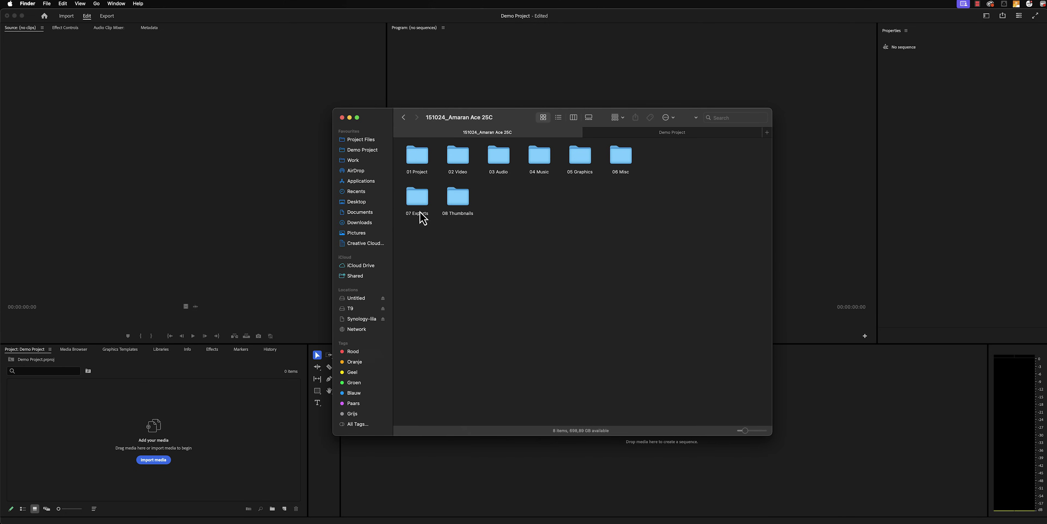
pyautogui.click(460, 162)
pyautogui.keyDown('super'); pyautogui.click(498, 157); pyautogui.keyUp('super')
pyautogui.keyDown('super'); pyautogui.click(538, 158); pyautogui.keyUp('super')
pyautogui.moveTo(538, 158); pyautogui.dragTo(215, 423)
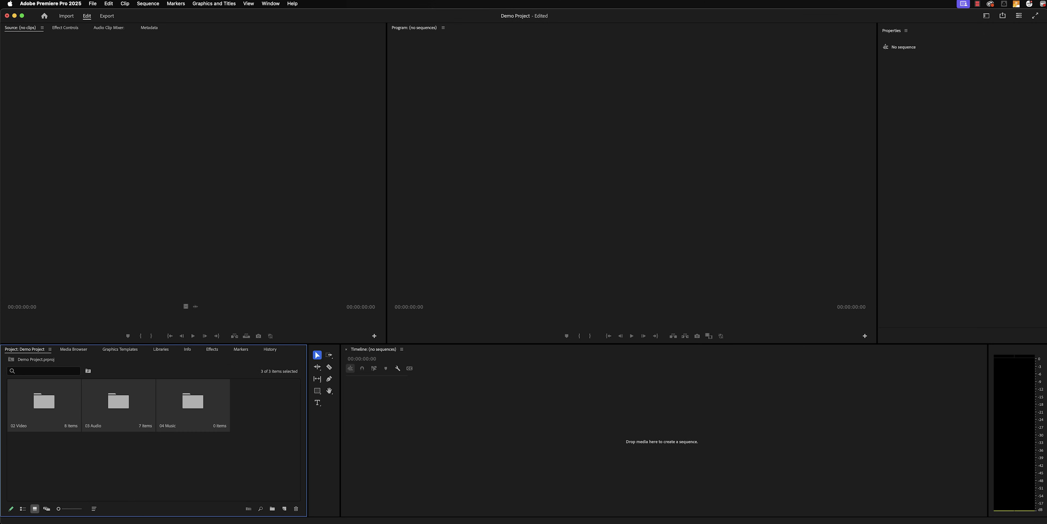
pyautogui.click(264, 423)
# - Undo the three bins, then import the eight MP4 clips plus the music track
pyautogui.press('super+z')
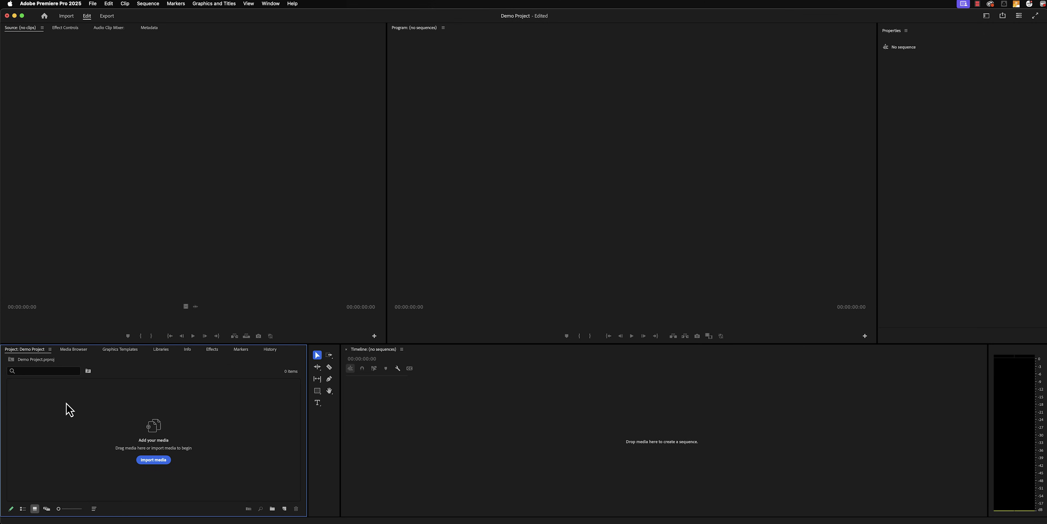
pyautogui.press('super+i')
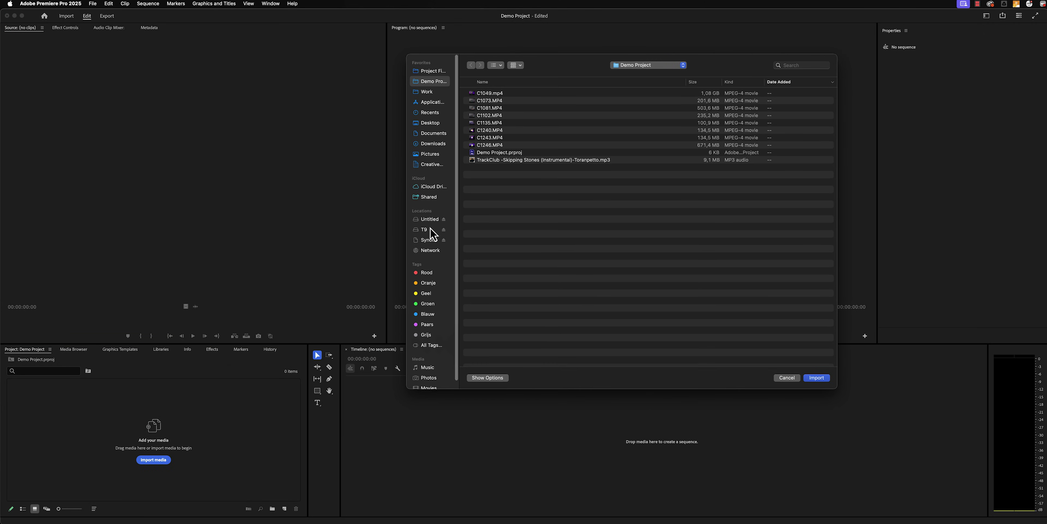
pyautogui.click(496, 145)
pyautogui.keyDown('shift'); pyautogui.click(492, 95); pyautogui.keyUp('shift')
pyautogui.keyDown('super'); pyautogui.click(502, 161); pyautogui.keyUp('super')
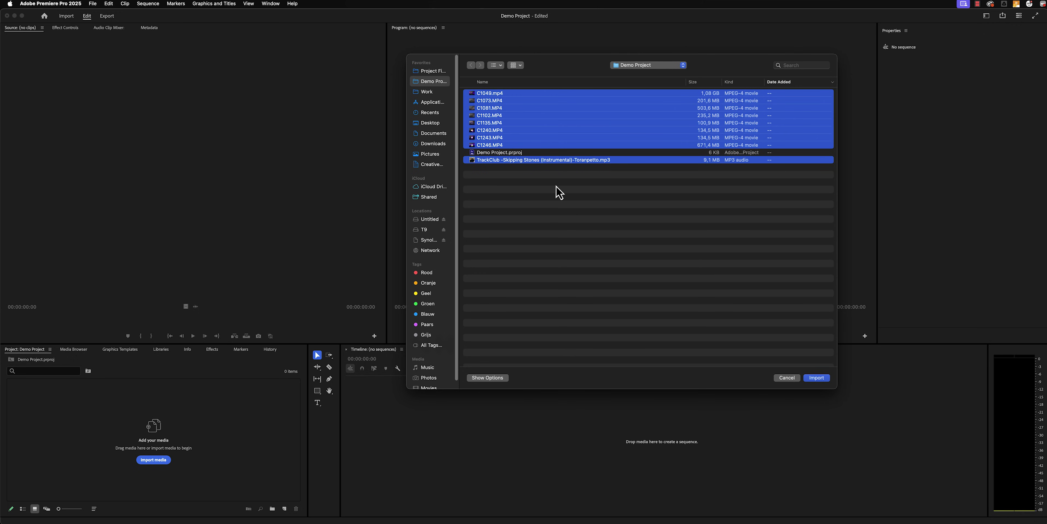
pyautogui.click(809, 378)
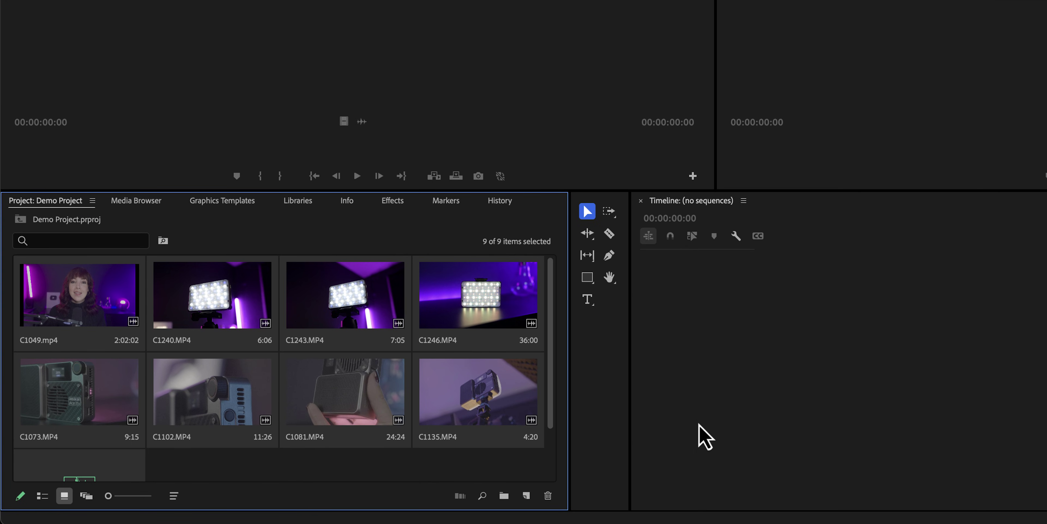
# - Create a B-ROLL bin and move the seven B-roll clips, from C1240.MP4 on, into it
pyautogui.click(501, 467)
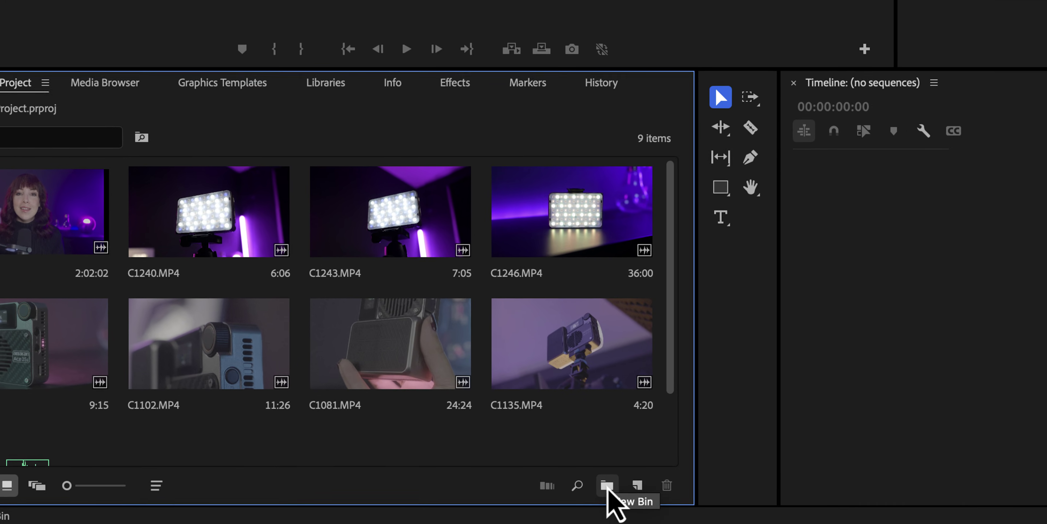
pyautogui.click(614, 484)
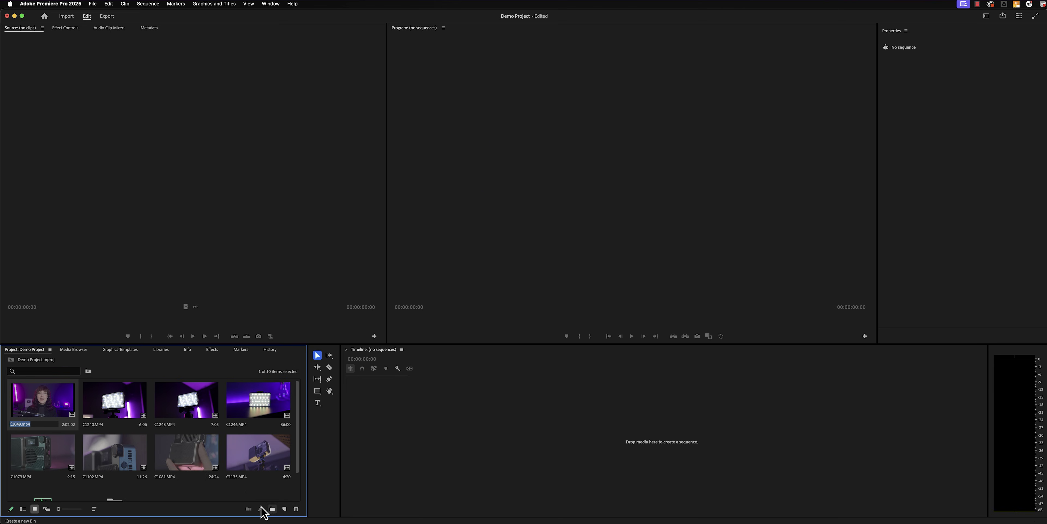
pyautogui.click(115, 402)
pyautogui.scroll(-1, 115, 403)
pyautogui.keyDown('shift'); pyautogui.click(269, 423); pyautogui.keyUp('shift')
pyautogui.moveTo(269, 423); pyautogui.dragTo(122, 475)
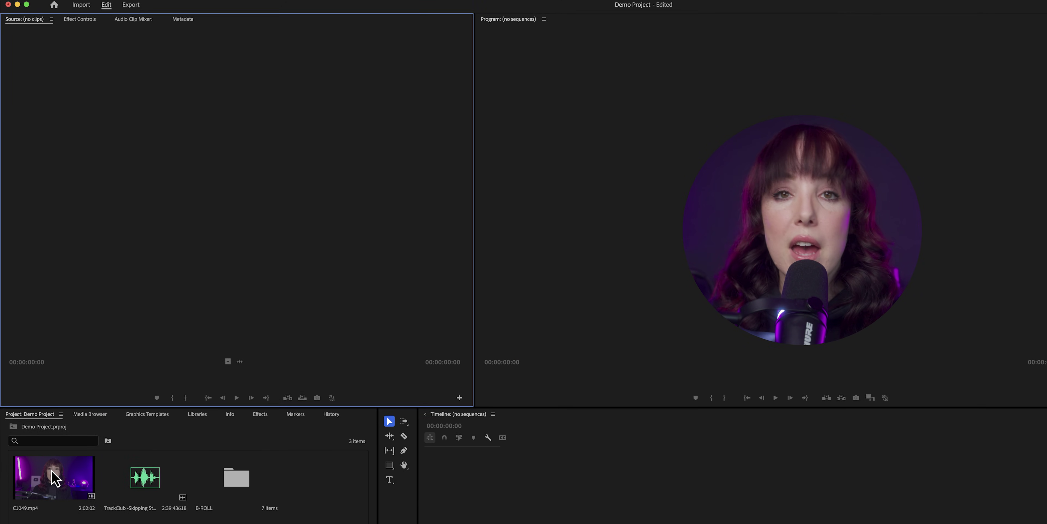
# - Preview C1049.mp4, build a sequence from it, then delete that C1049 sequence
pyautogui.doubleClick(55, 478)
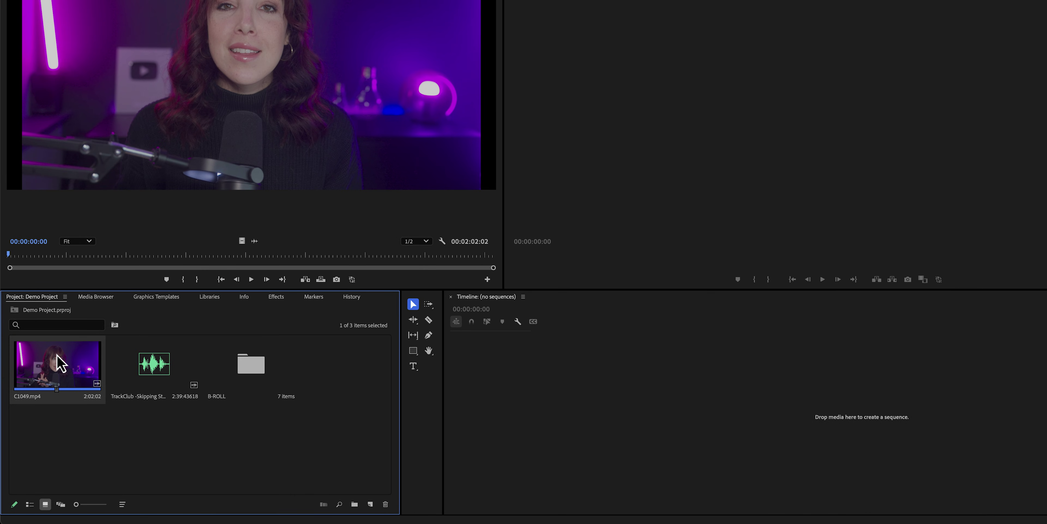
pyautogui.rightClick(61, 363)
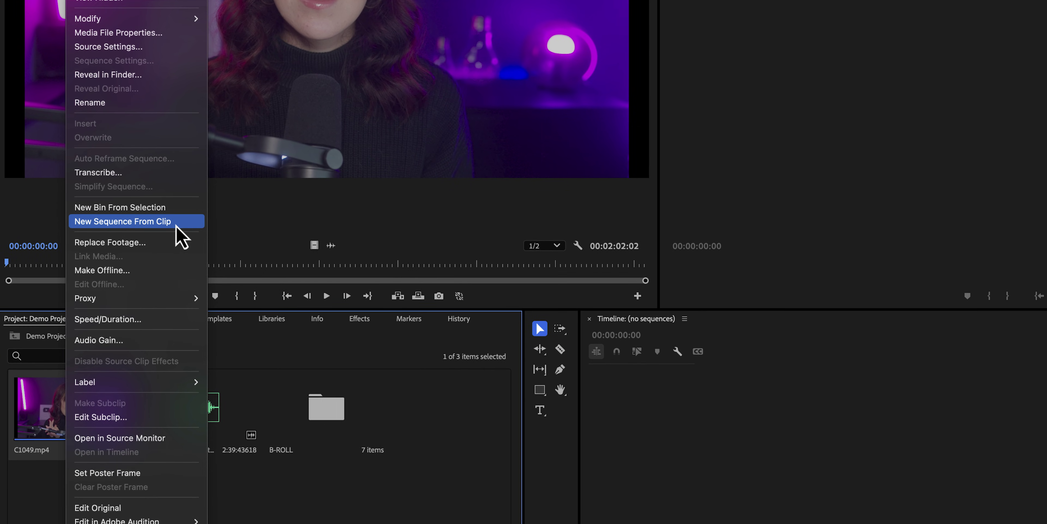
pyautogui.click(182, 223)
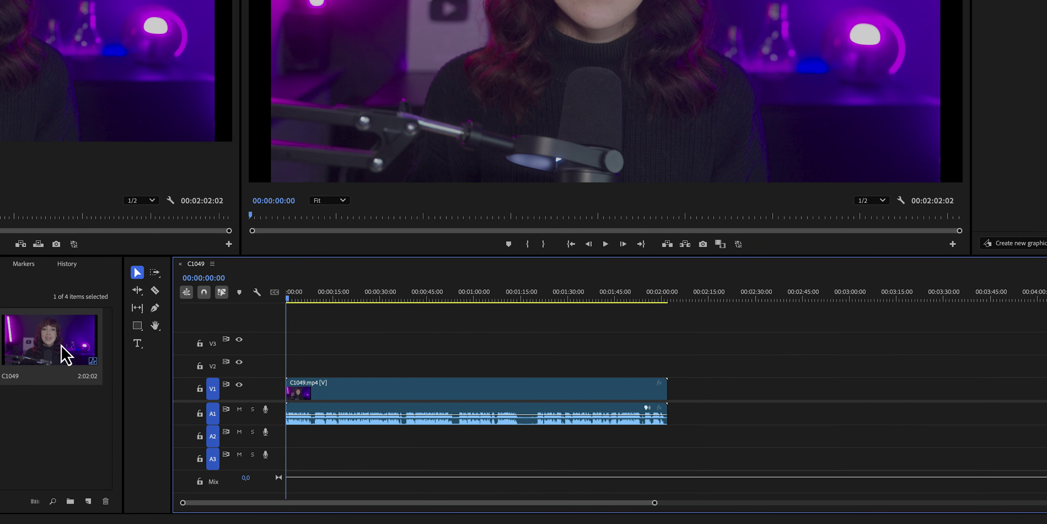
pyautogui.press('Delete')
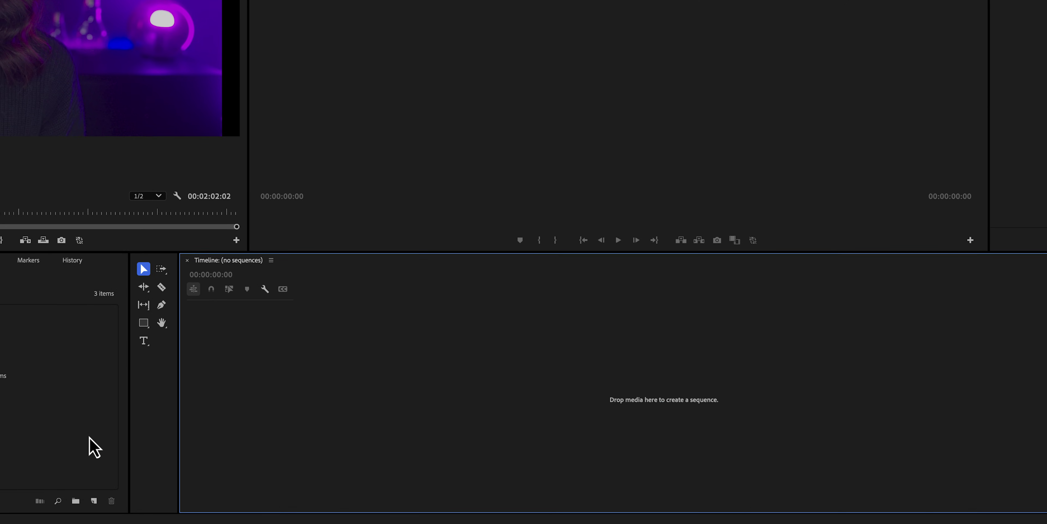
# - Create Sequence 01 as UHD 4K 2160p at 25 fps
pyautogui.click(88, 501)
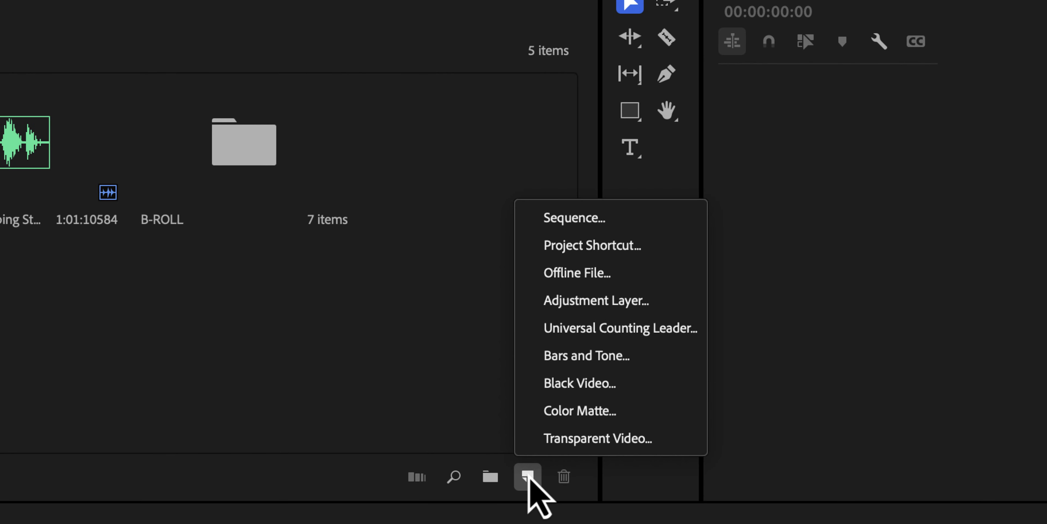
pyautogui.click(567, 223)
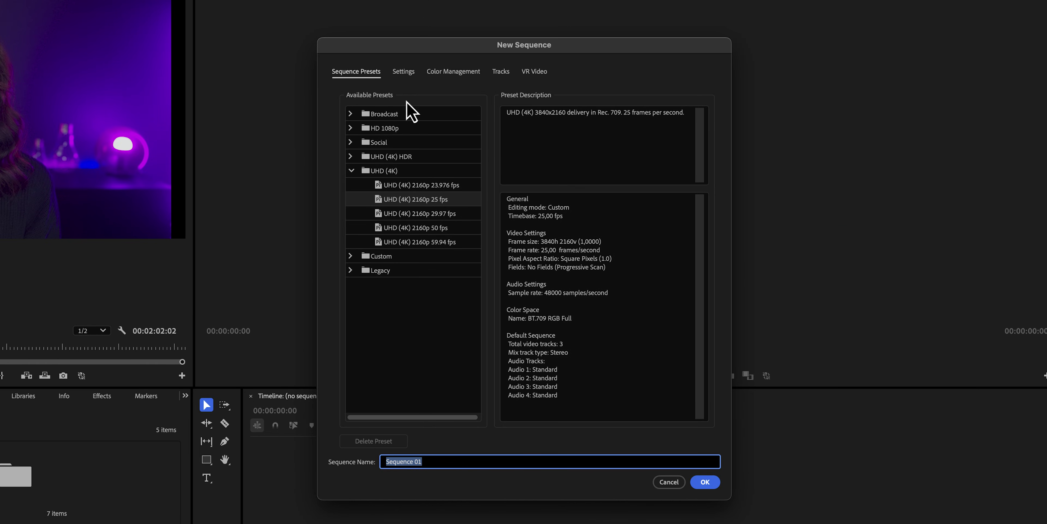
pyautogui.click(408, 76)
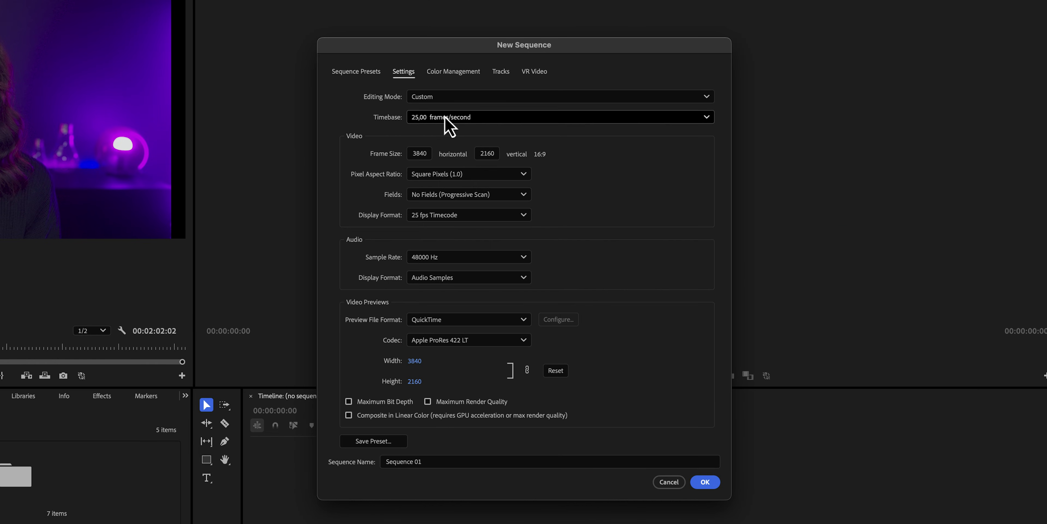
pyautogui.click(467, 117)
pyautogui.click(455, 219)
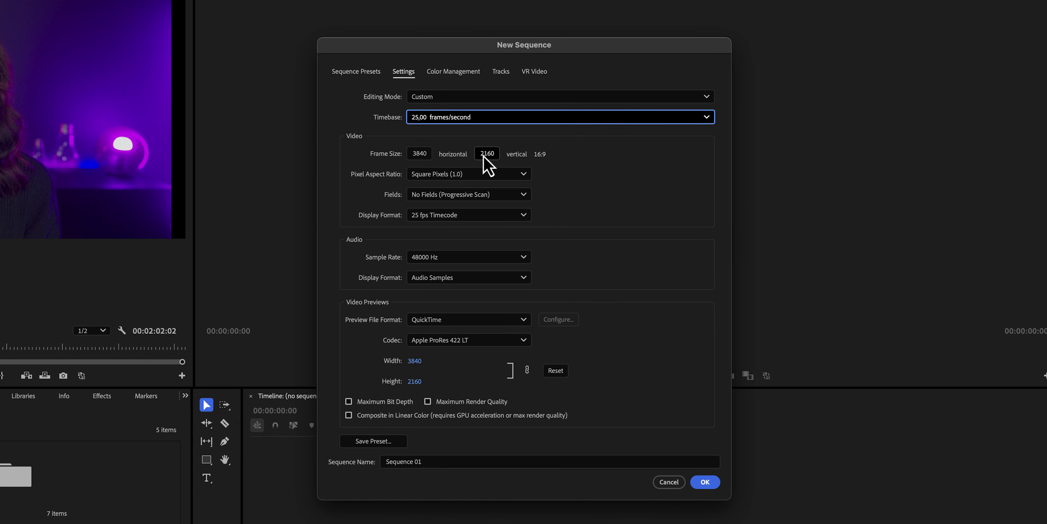
pyautogui.click(700, 486)
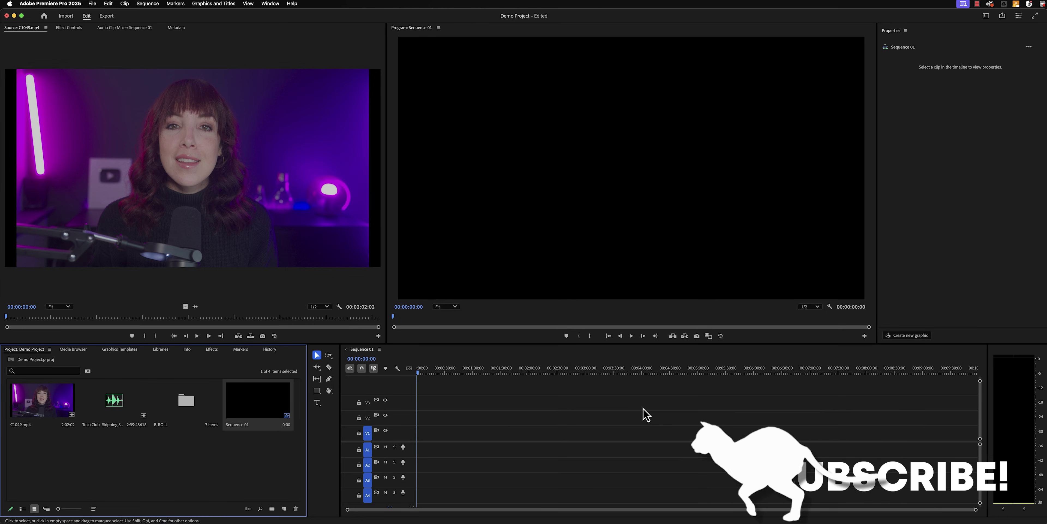
# - Place C1049.mp4 at the start of Sequence 01 and reselect it in the project
pyautogui.moveTo(28, 400); pyautogui.dragTo(418, 432)
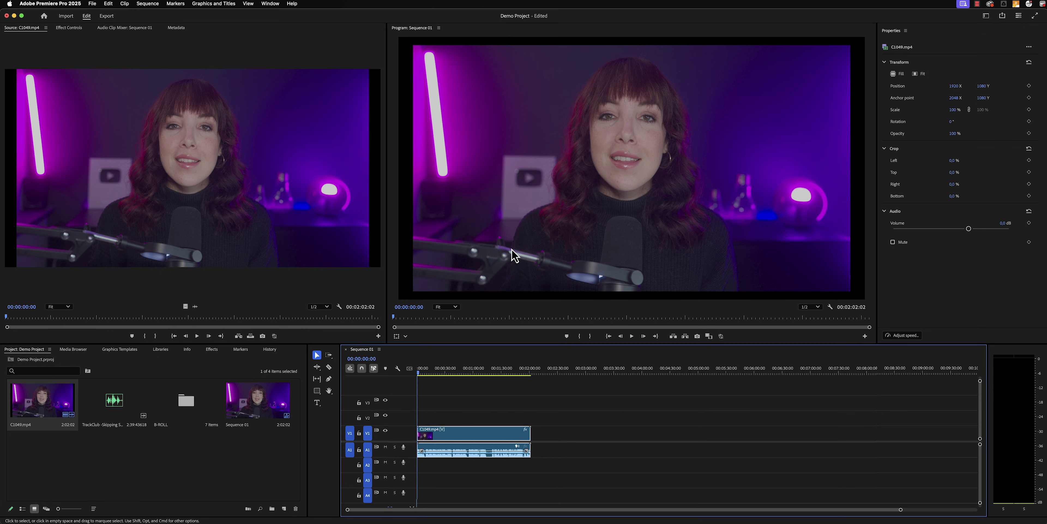
pyautogui.click(508, 399)
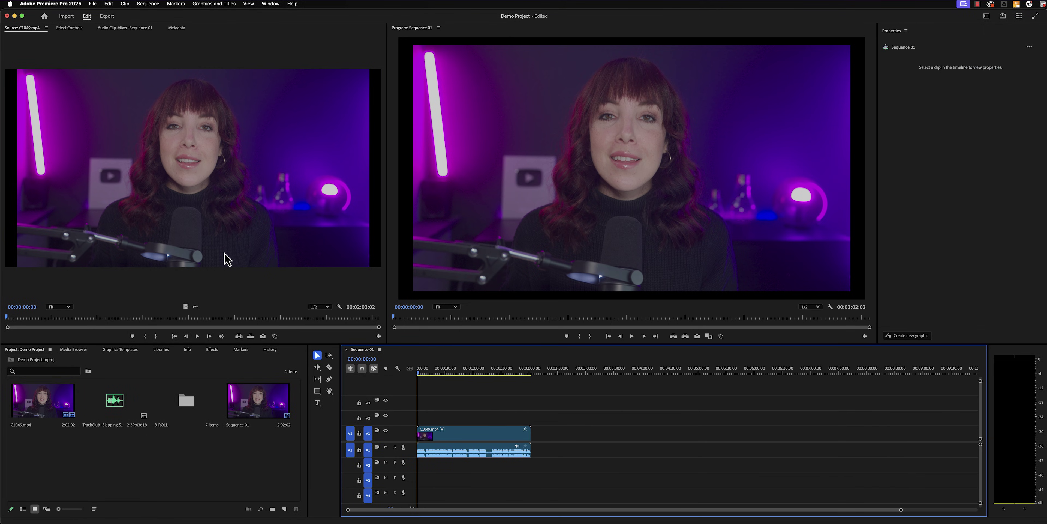
pyautogui.click(214, 457)
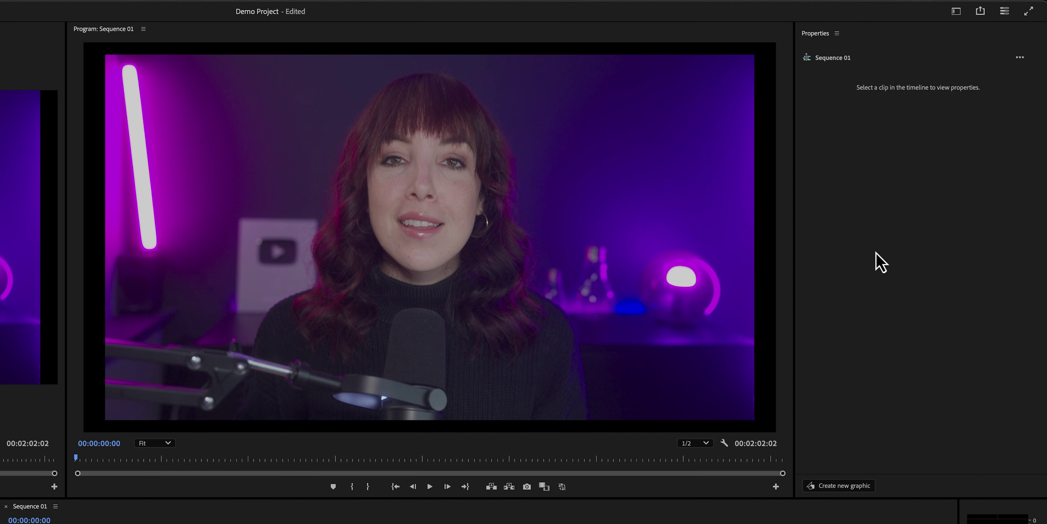
# - Apply Fill to C1049.mp4, try different Scale and Position values, then reset them
pyautogui.click(880, 262)
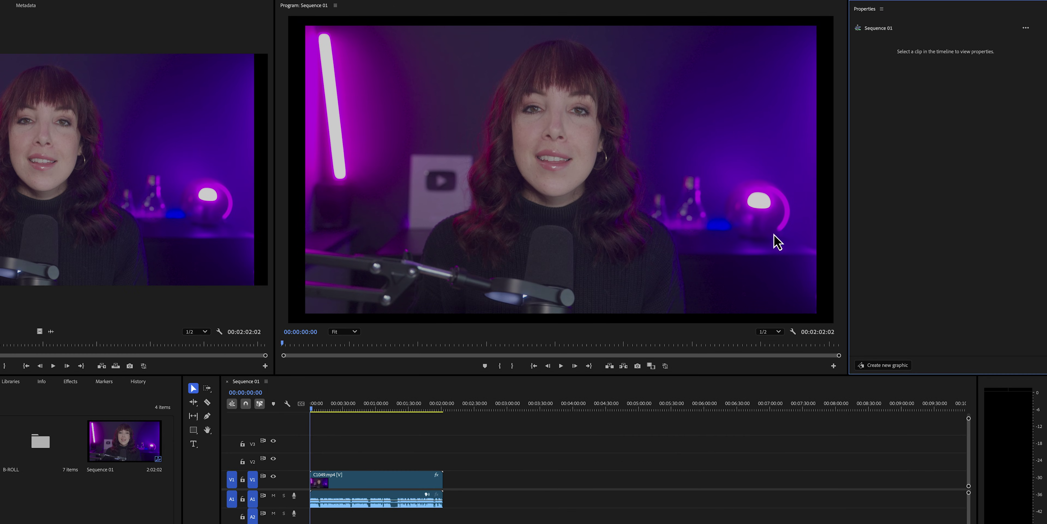
pyautogui.click(381, 488)
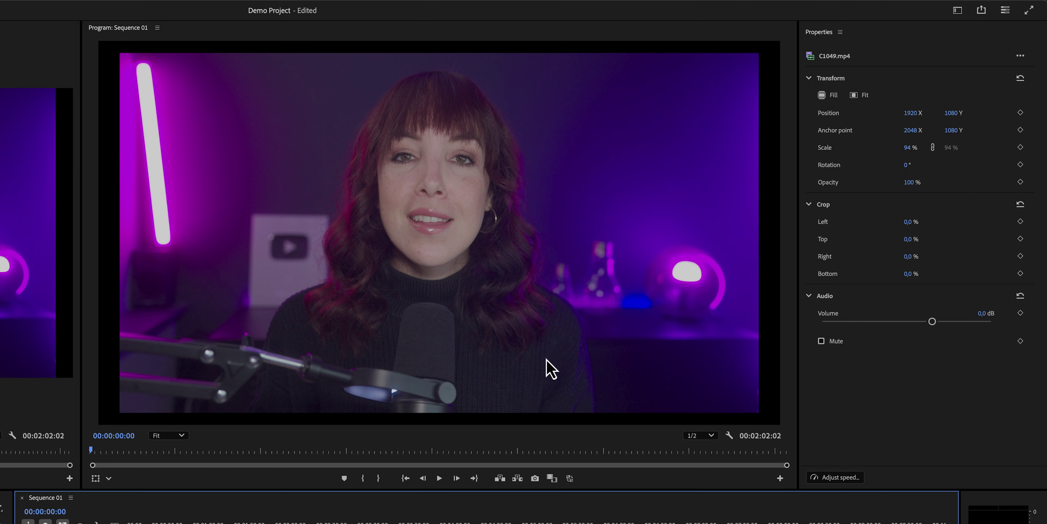
pyautogui.click(821, 97)
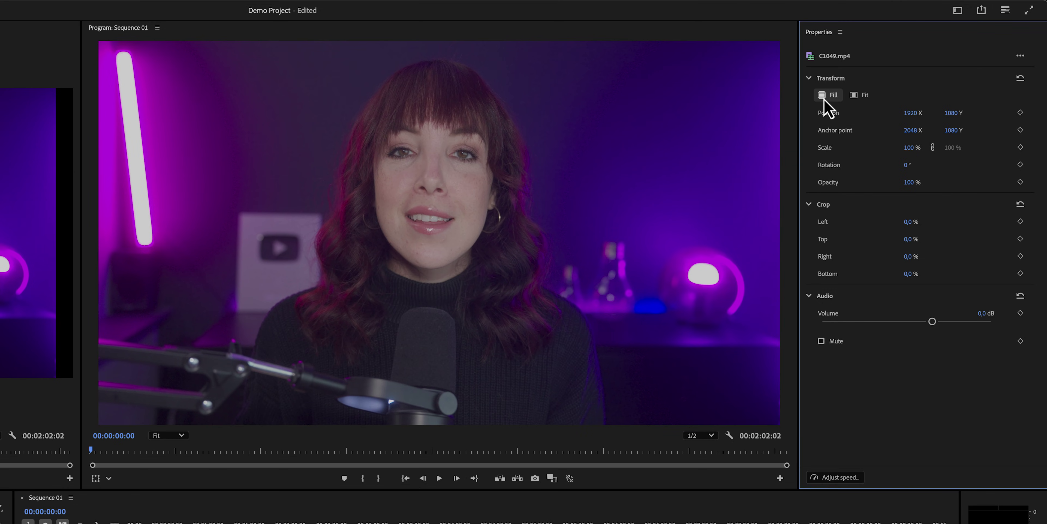
pyautogui.moveTo(905, 150); pyautogui.dragTo(913, 148)
pyautogui.moveTo(911, 113); pyautogui.dragTo(949, 121)
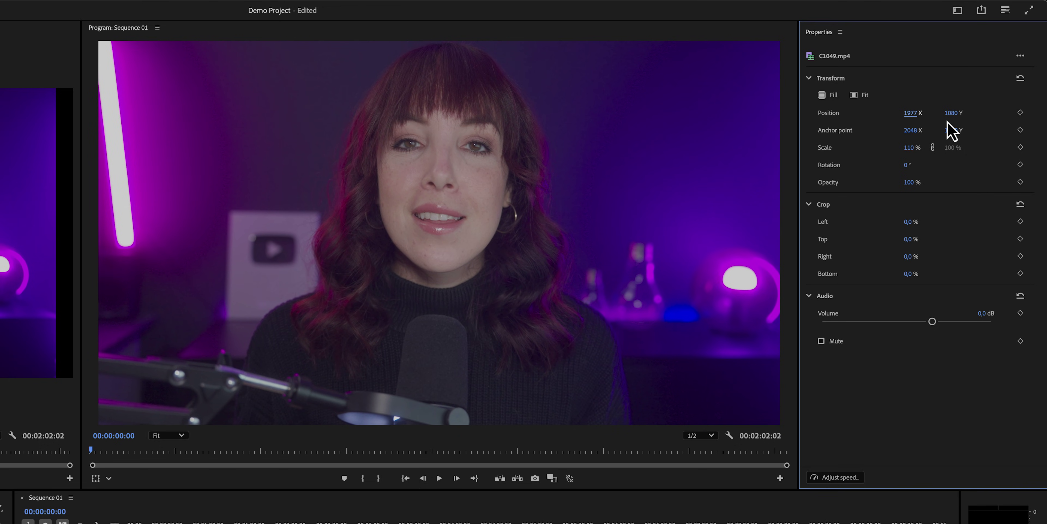
pyautogui.click(1021, 79)
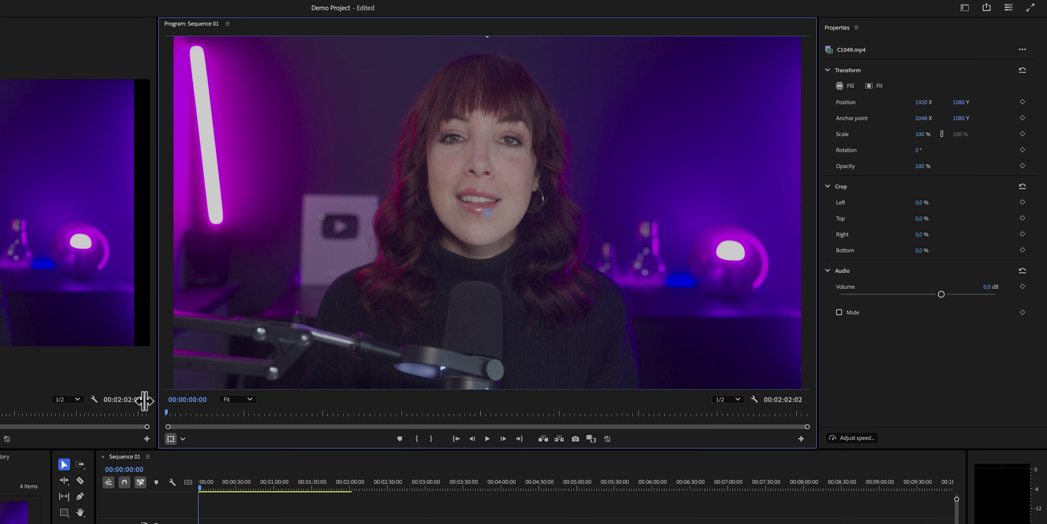
# - Scale the clip to 120% in the Program monitor and move it down to 1935.2, 1220.1
pyautogui.moveTo(437, 175); pyautogui.dragTo(206, 159)
pyautogui.moveTo(101, 214); pyautogui.dragTo(34, 232)
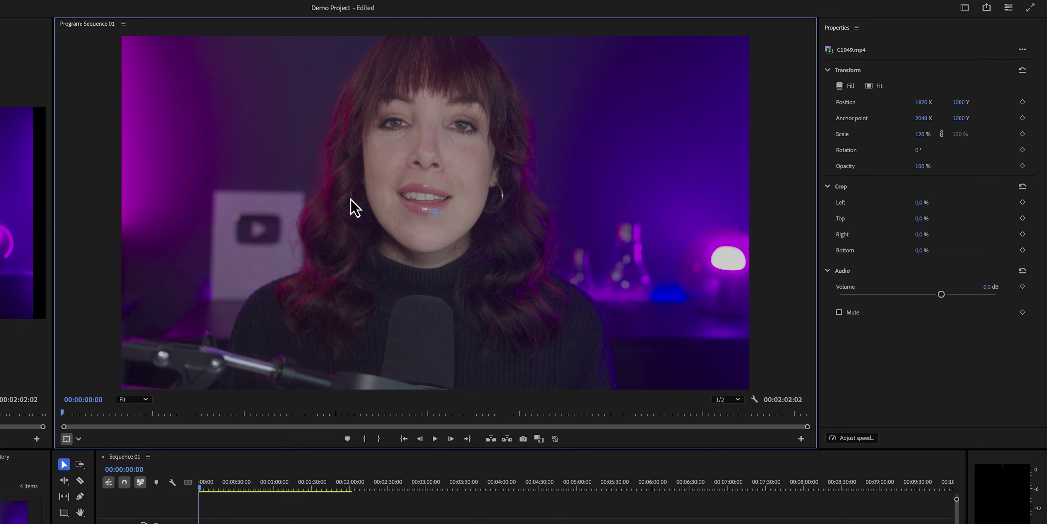
pyautogui.moveTo(358, 201); pyautogui.dragTo(363, 222)
pyautogui.click(920, 366)
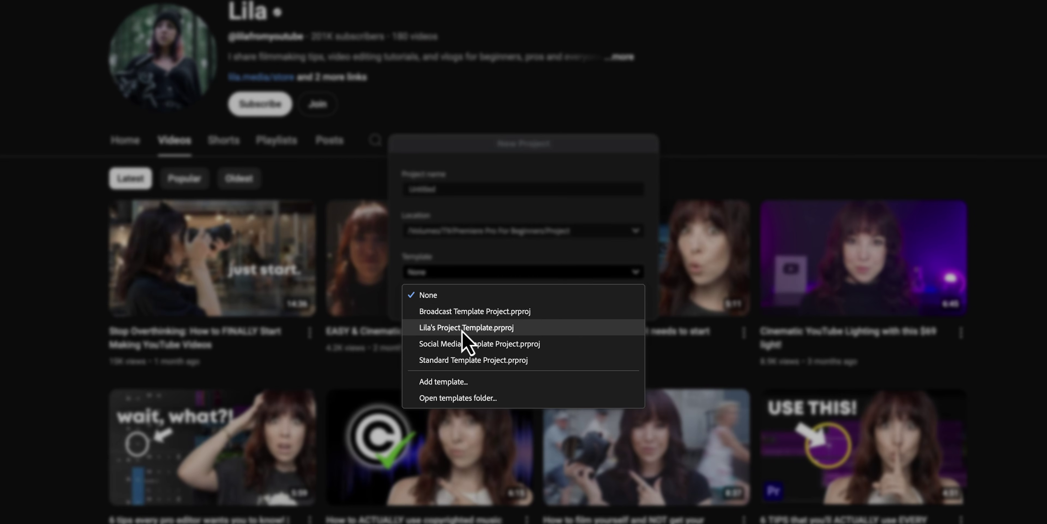
# - Choose the custom project template, enable Skip import mode, and create the Untitled project
pyautogui.click(464, 328)
pyautogui.click(433, 301)
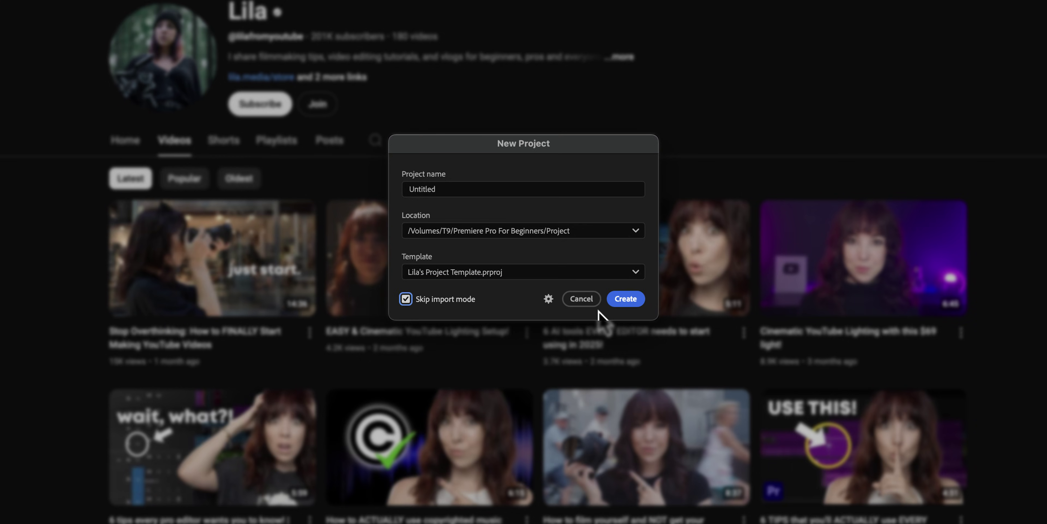
pyautogui.click(621, 304)
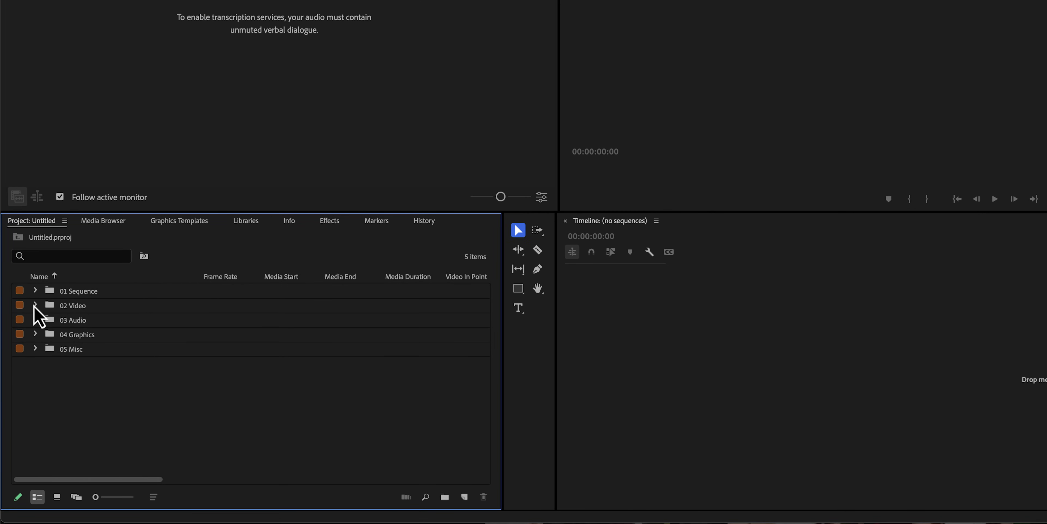
# - Browse the A-roll and B-roll bins, then select the 4K 16x9 25 fps sequence under 01 Sequence
pyautogui.click(35, 305)
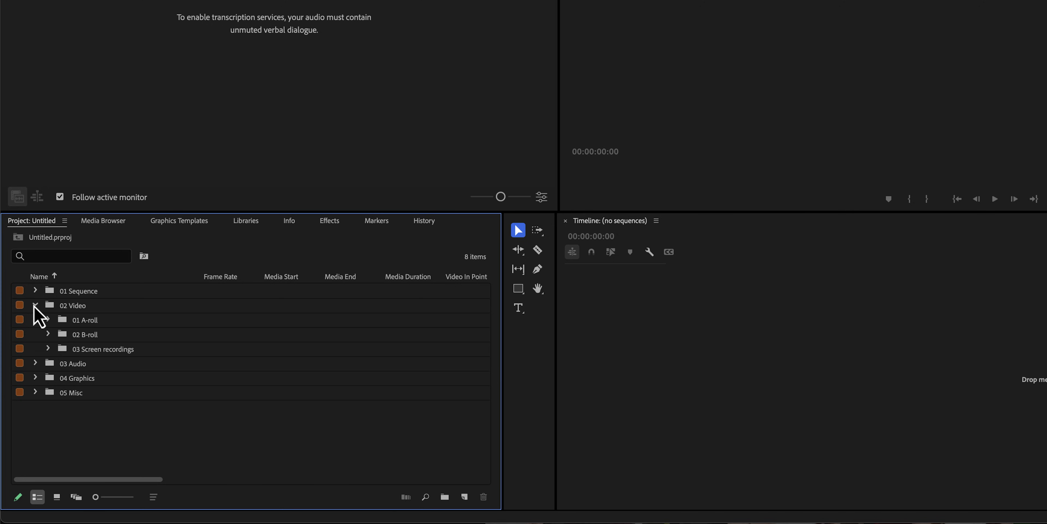
pyautogui.click(127, 320)
pyautogui.click(141, 335)
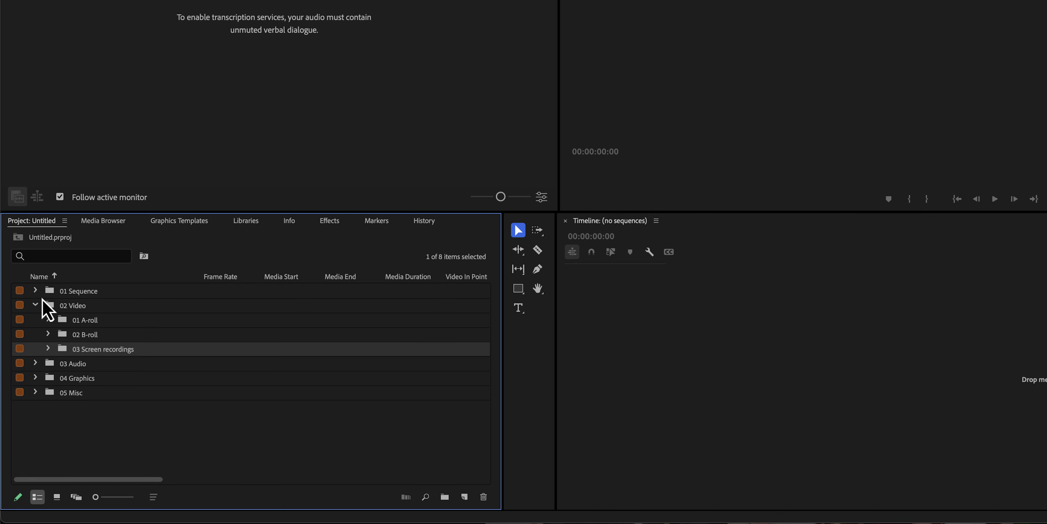
pyautogui.click(36, 290)
pyautogui.click(47, 305)
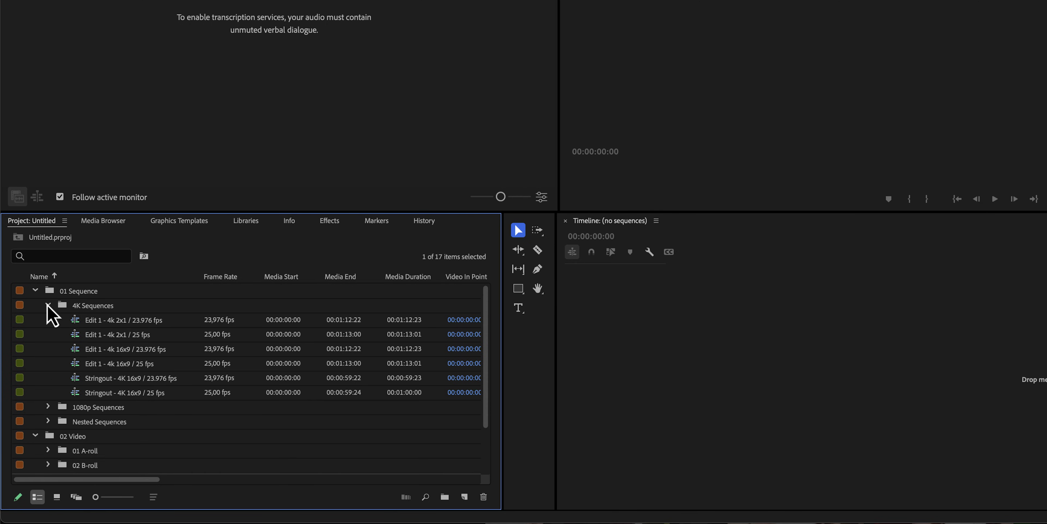
pyautogui.click(182, 350)
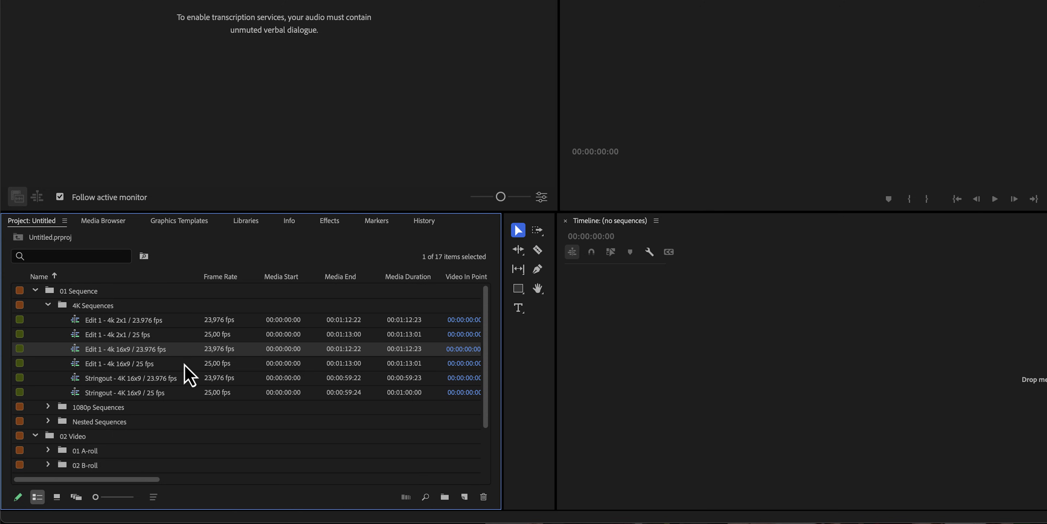
pyautogui.click(184, 364)
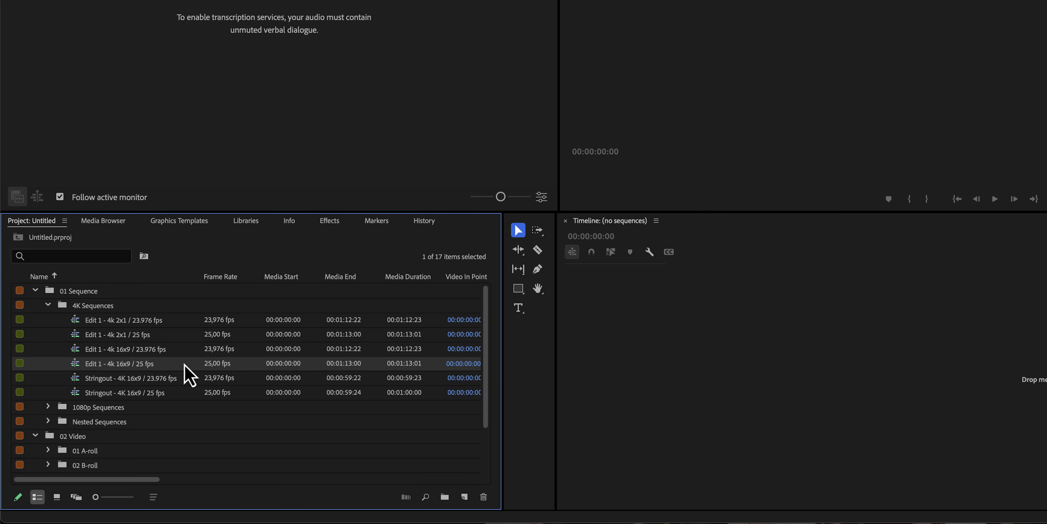
# - Open Edit 1 - 4k 16x9 / 25 fps, enlarge the timeline, and delete the four purple placeholder clips
pyautogui.doubleClick(211, 369)
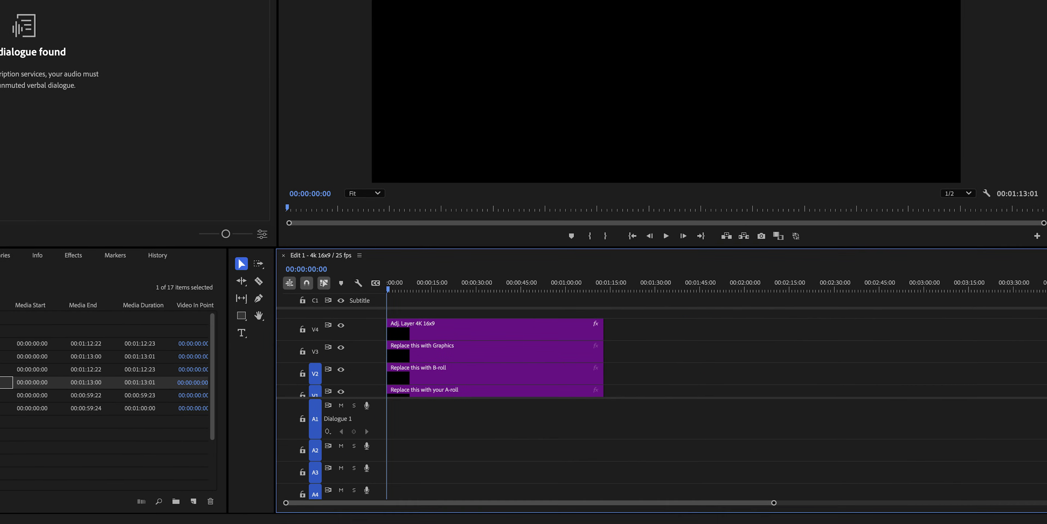
pyautogui.press('=')
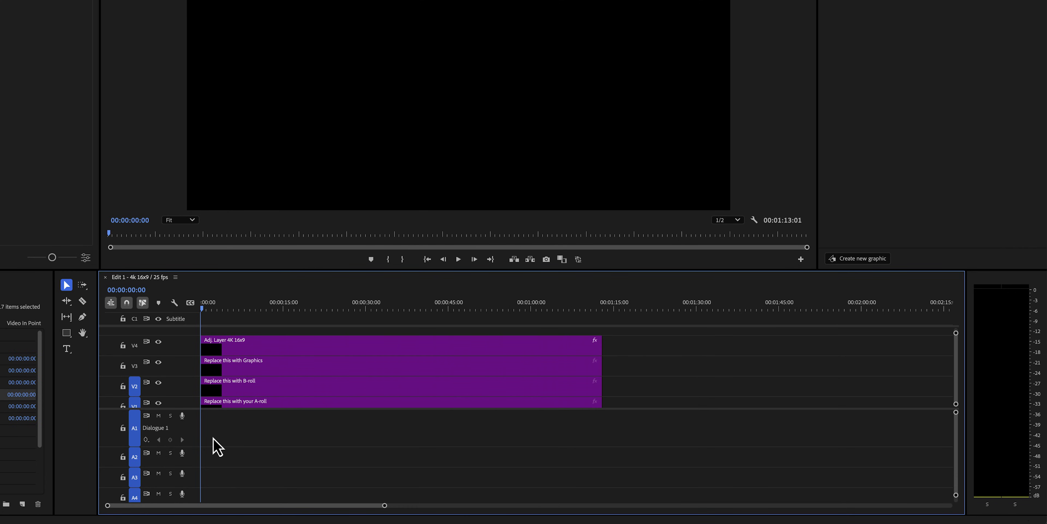
pyautogui.scroll(-1, 218, 402)
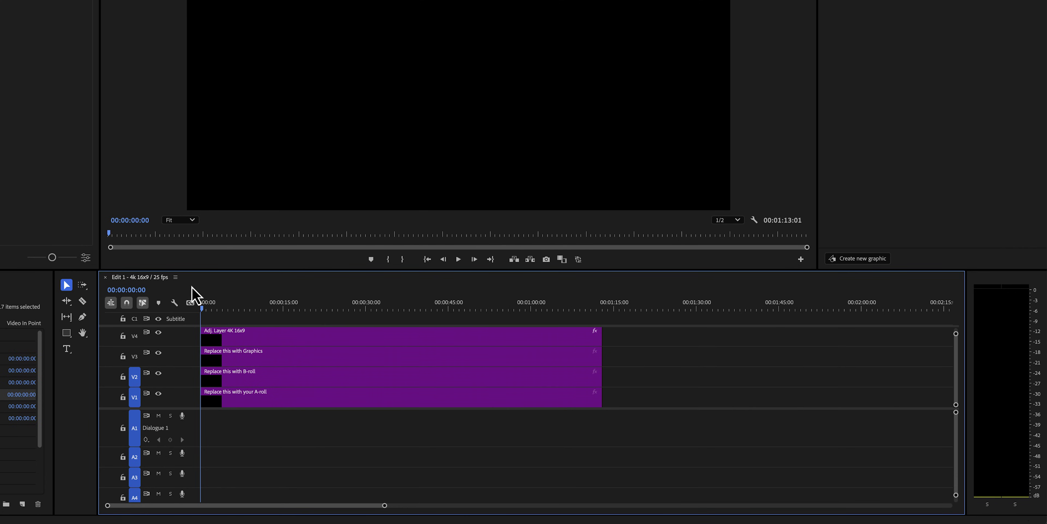
pyautogui.moveTo(194, 268); pyautogui.dragTo(194, 197)
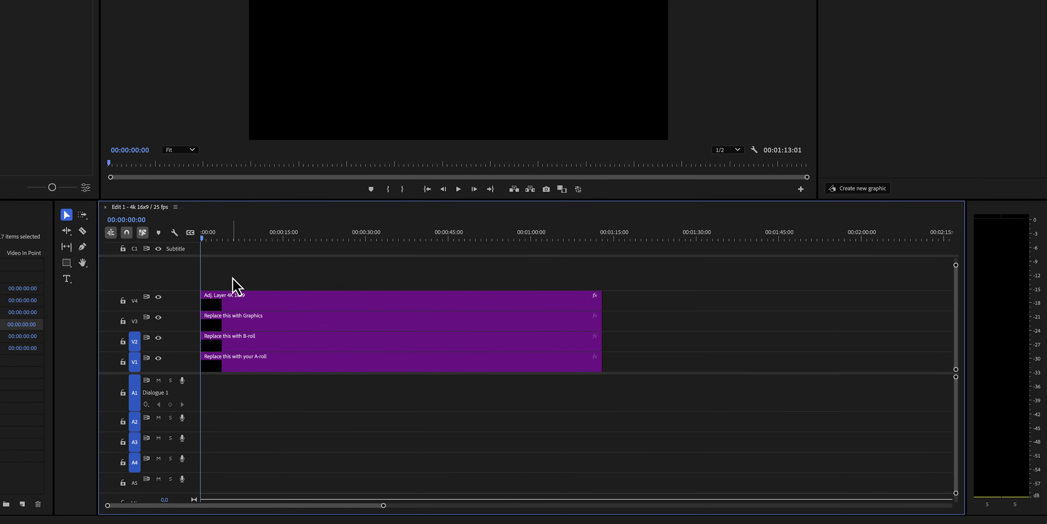
pyautogui.moveTo(237, 285); pyautogui.dragTo(281, 363)
pyautogui.press('Delete')
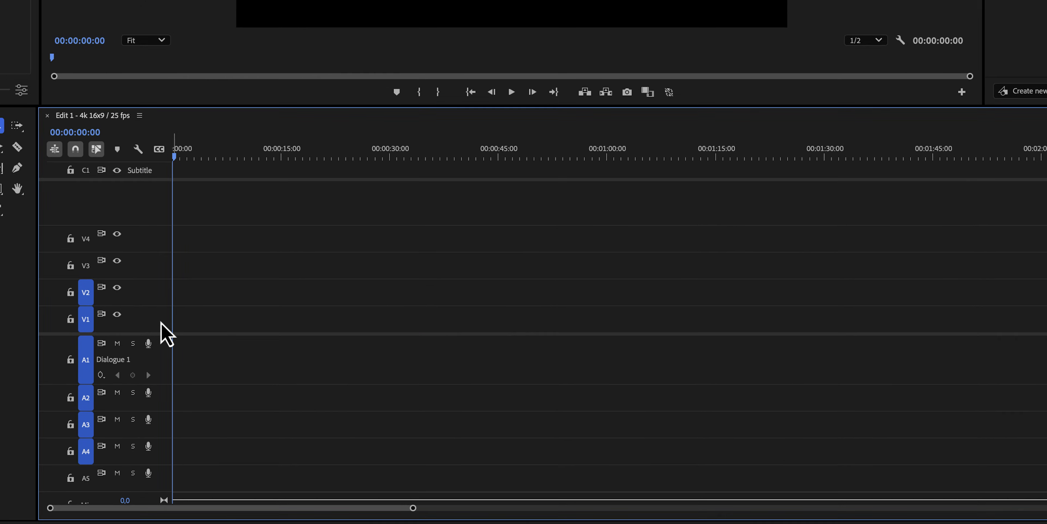
# - Expand tracks V1, V2, V3 and A2 to show A-roll, B-roll, Graphics and Dialogue 2
pyautogui.moveTo(158, 318); pyautogui.dragTo(156, 340)
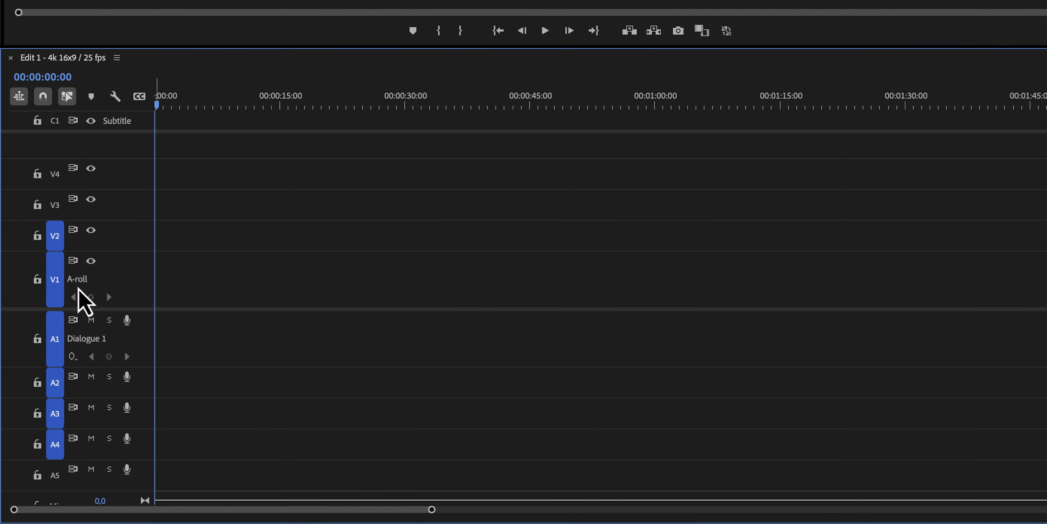
pyautogui.doubleClick(116, 234)
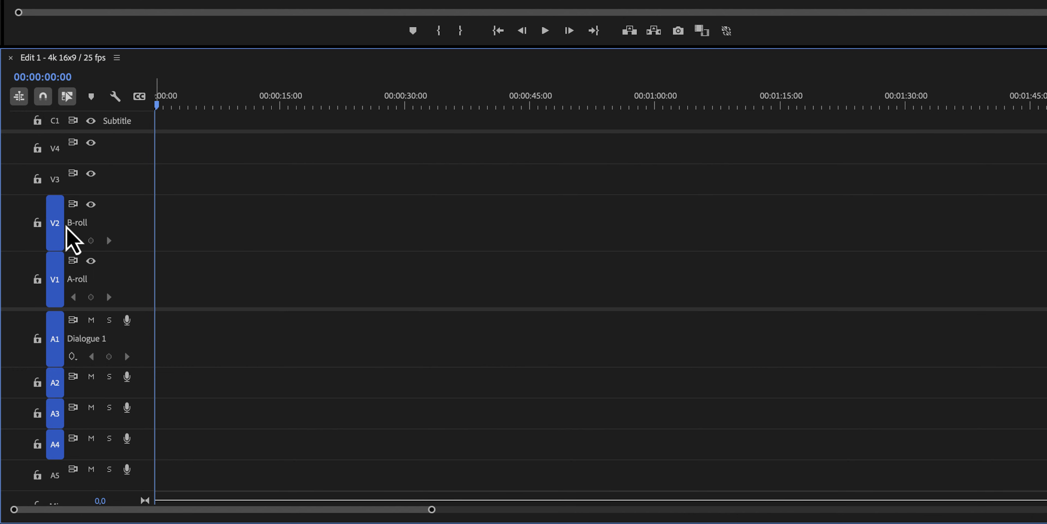
pyautogui.doubleClick(105, 180)
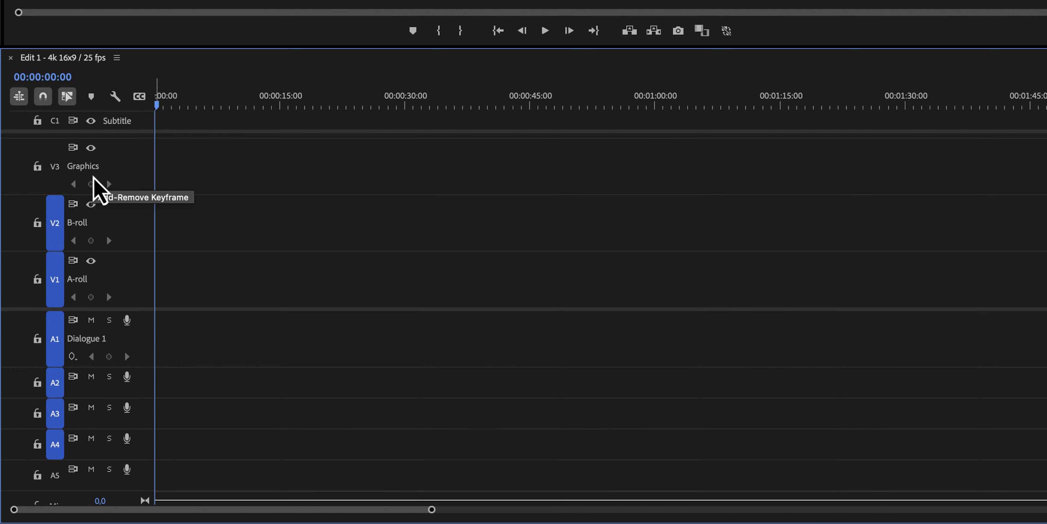
pyautogui.doubleClick(143, 391)
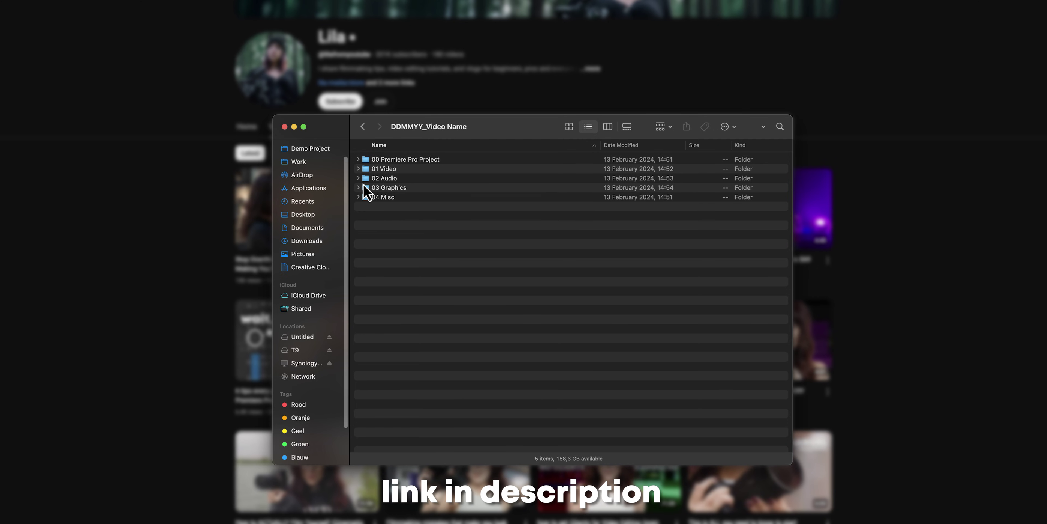
# - Show the subfolders of 01 Video, 02 Audio and 03 Graphics in the Finder list
pyautogui.click(358, 169)
pyautogui.click(359, 206)
pyautogui.click(358, 253)
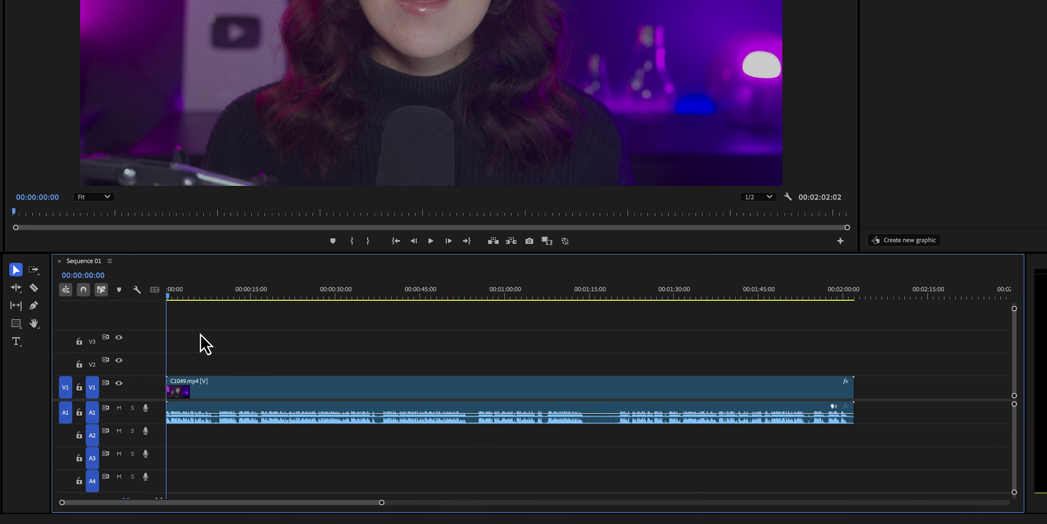
# - Expand the V1 and A1 tracks so C1049.mp4's thumbnail and waveform appear larger
pyautogui.press('=')
pyautogui.press('=')
pyautogui.press('-')
pyautogui.press('-')
pyautogui.press('-')
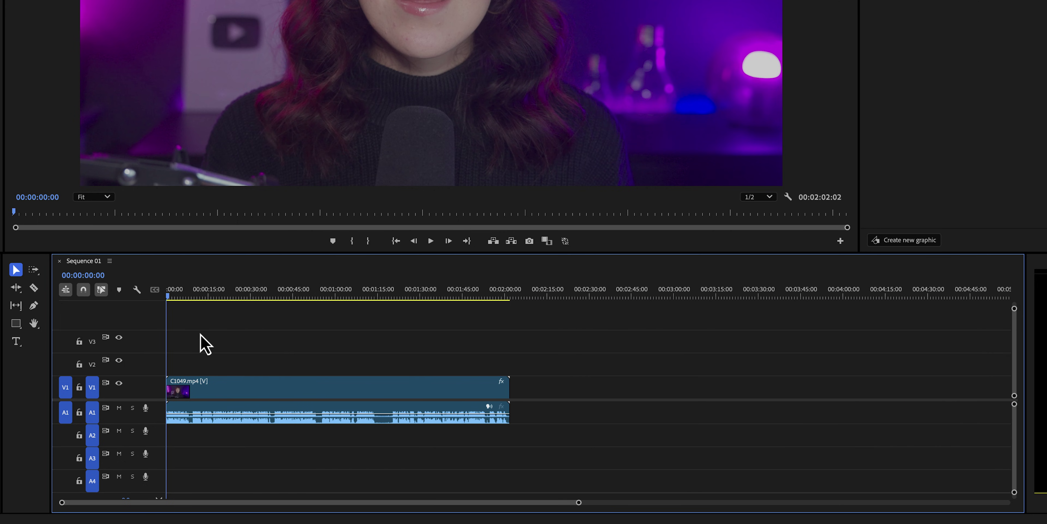
pyautogui.press('=')
pyautogui.press('=')
pyautogui.press('=')
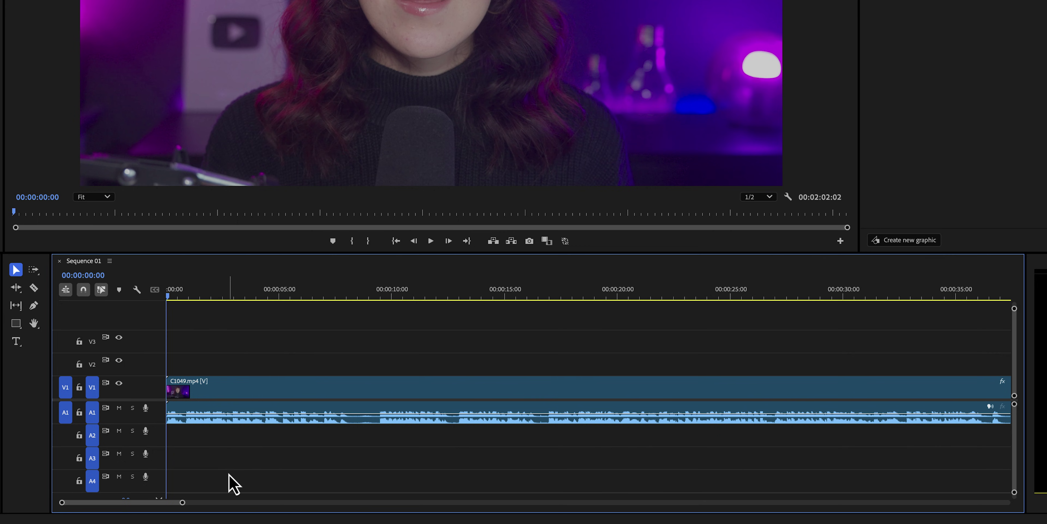
pyautogui.click(210, 392)
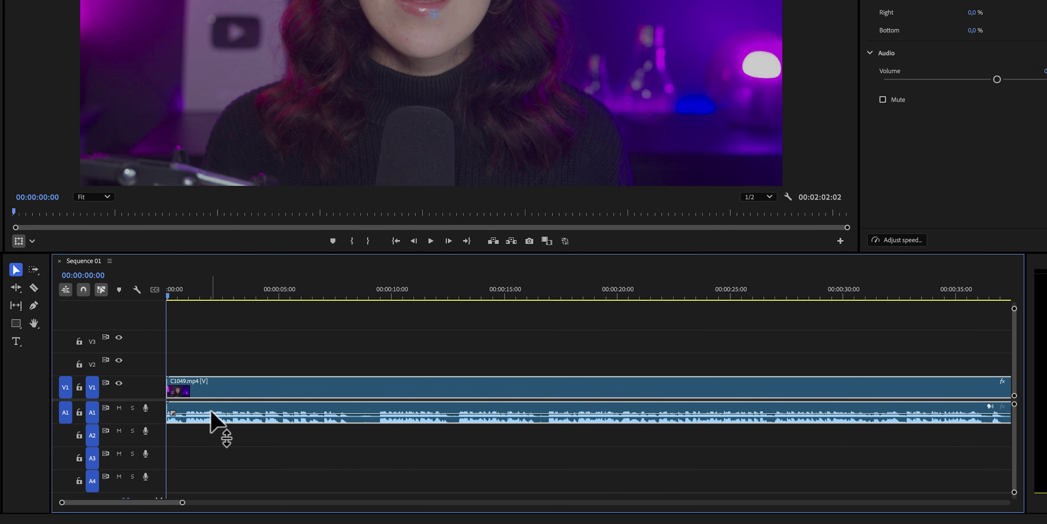
pyautogui.doubleClick(152, 394)
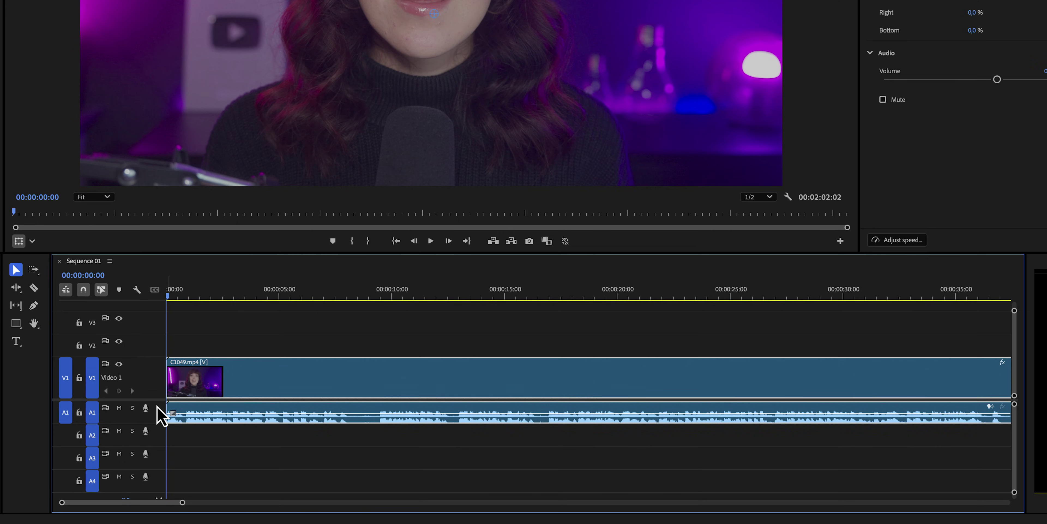
pyautogui.doubleClick(159, 416)
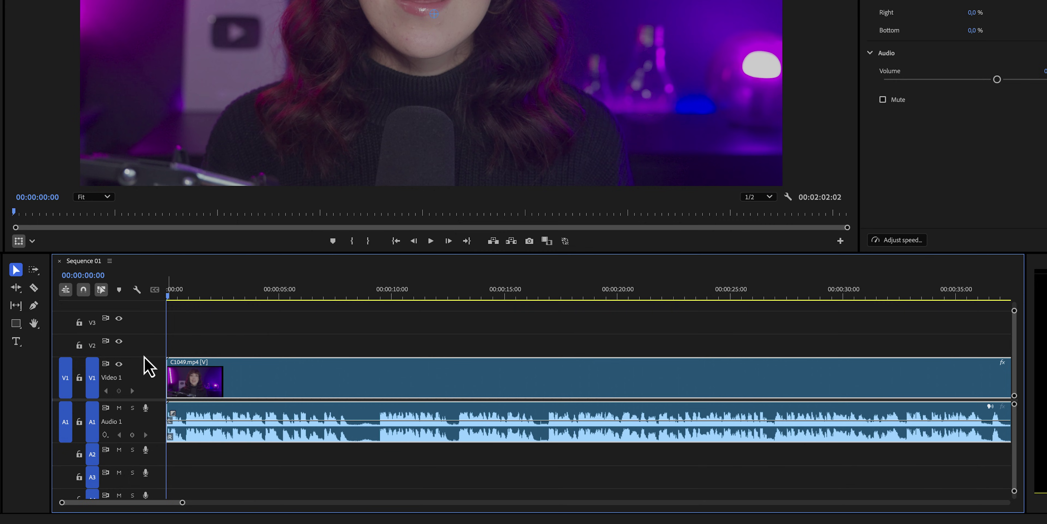
pyautogui.scroll(3, 144, 357)
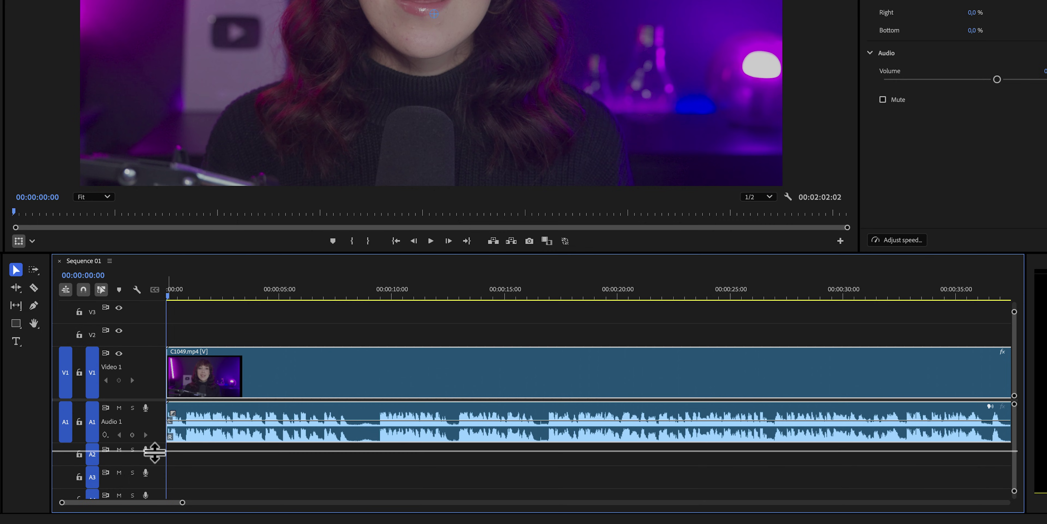
pyautogui.moveTo(154, 452); pyautogui.dragTo(153, 458)
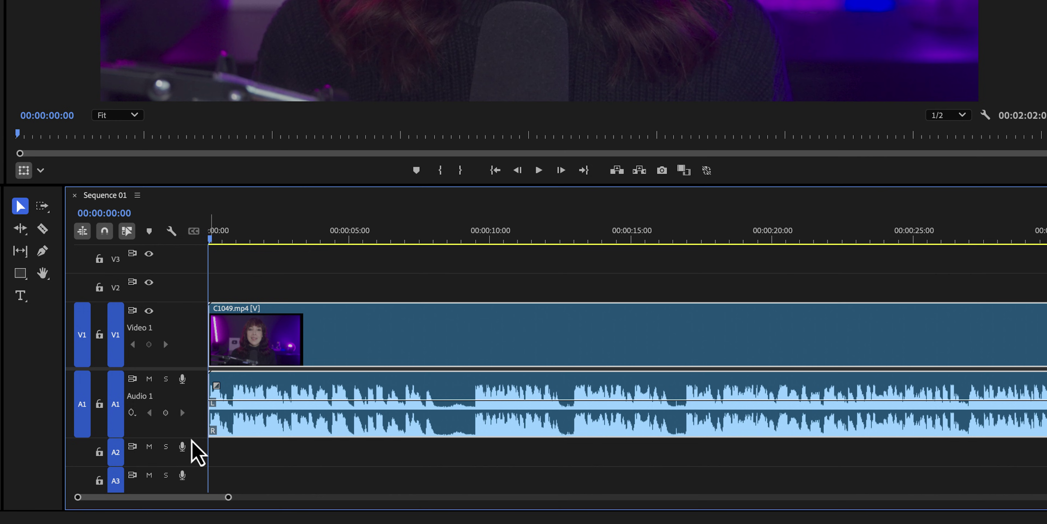
# - Razor-cut C1049.mp4 at 00:00:08:03, then place the playhead at 00:00:09:11
pyautogui.click(43, 229)
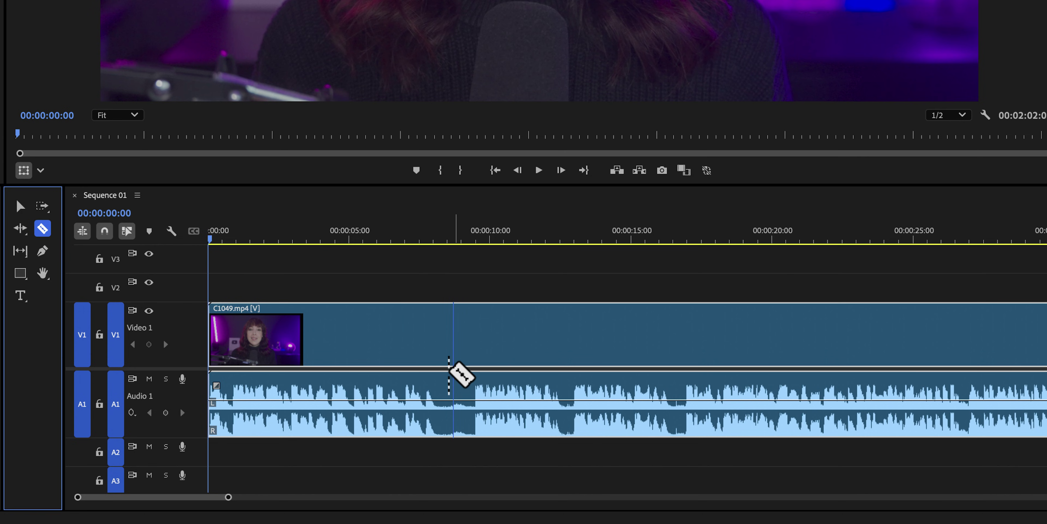
pyautogui.click(437, 373)
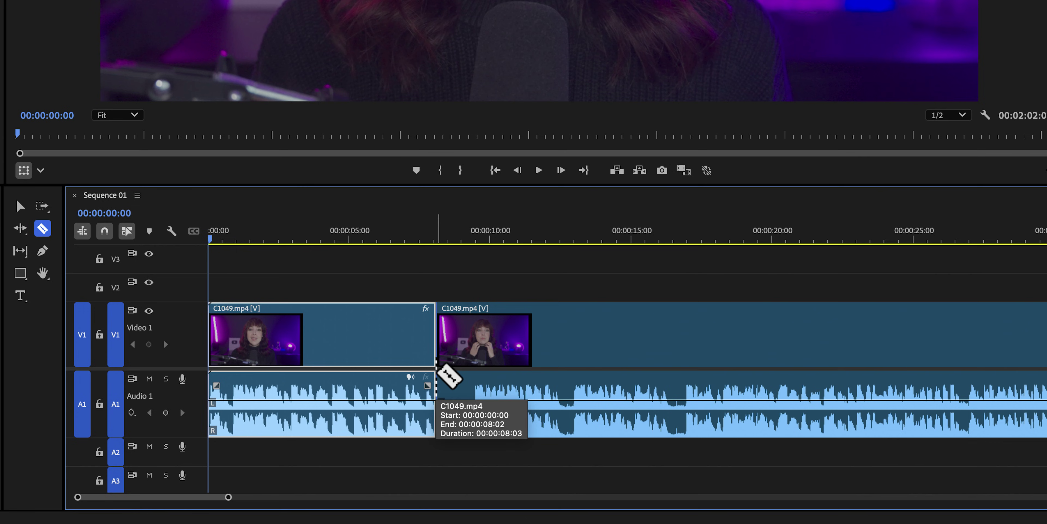
pyautogui.press('v')
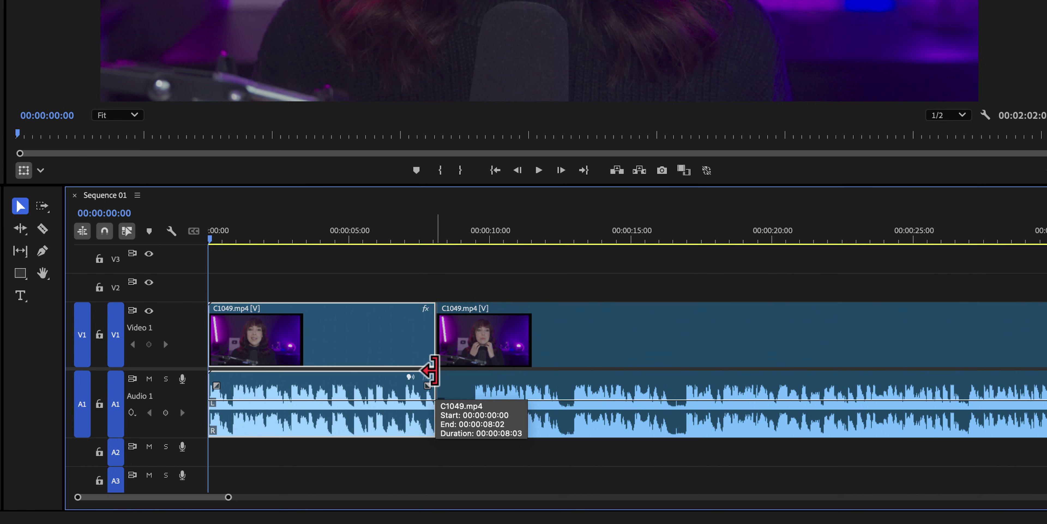
pyautogui.click(474, 239)
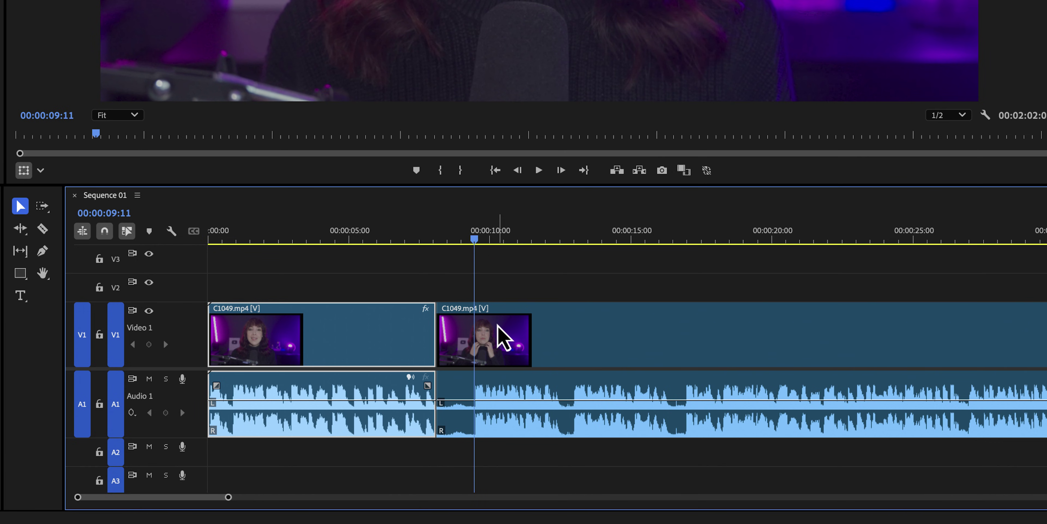
# - Split C1049.mp4 at 09:11 and ripple delete the 8:03–9:11 piece, closing the gap
pyautogui.click(500, 338)
pyautogui.press('super+k')
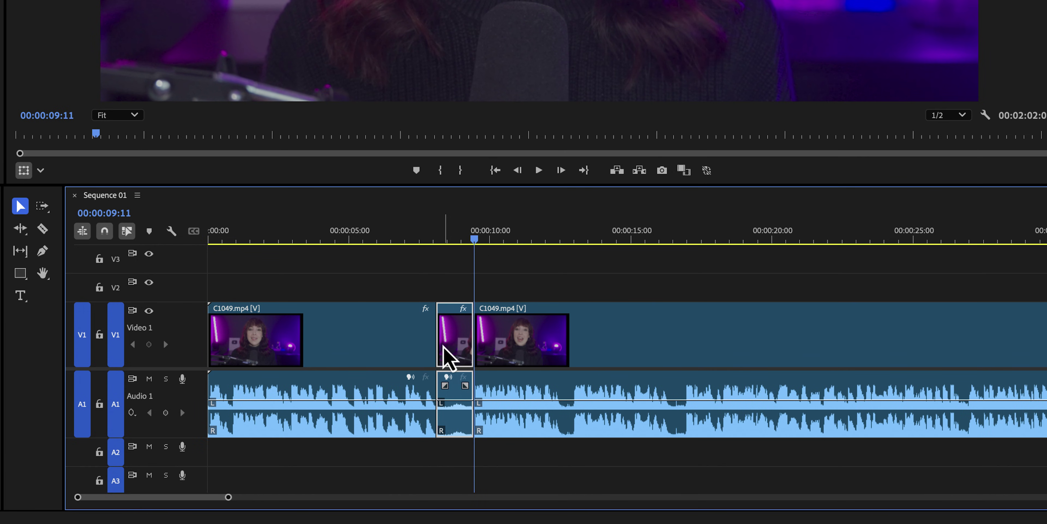
pyautogui.press('=')
pyautogui.press('=')
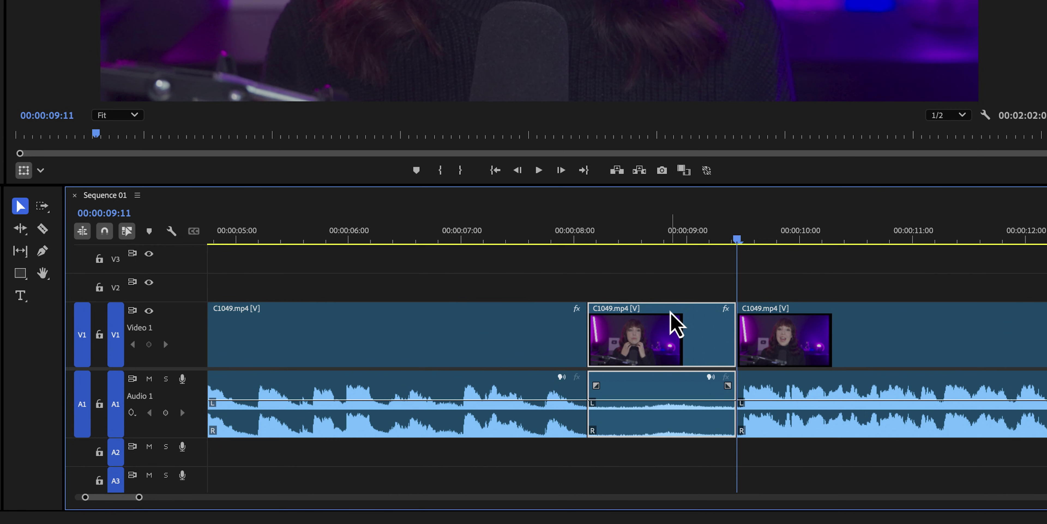
pyautogui.press('Delete')
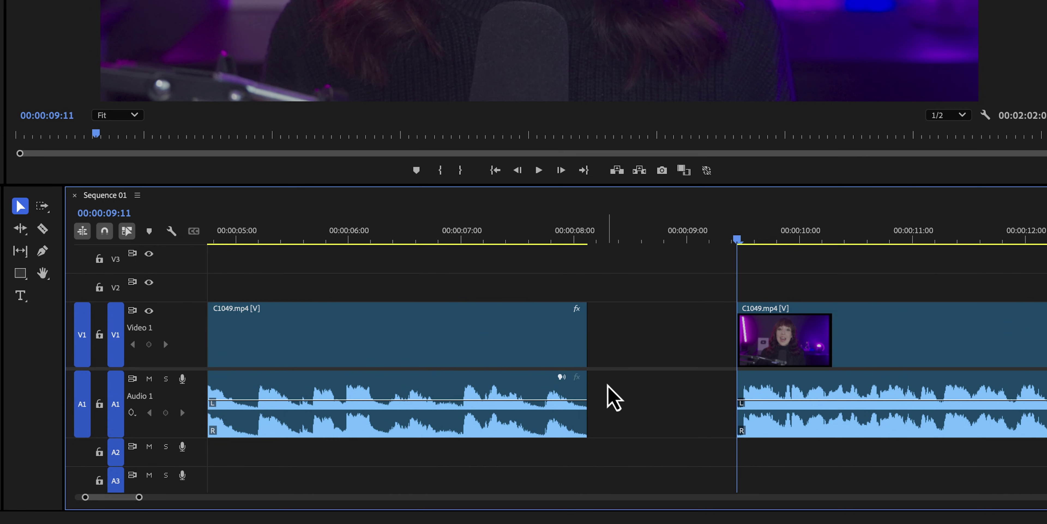
pyautogui.hotkey('ctrl', 'z')
pyautogui.click(614, 398)
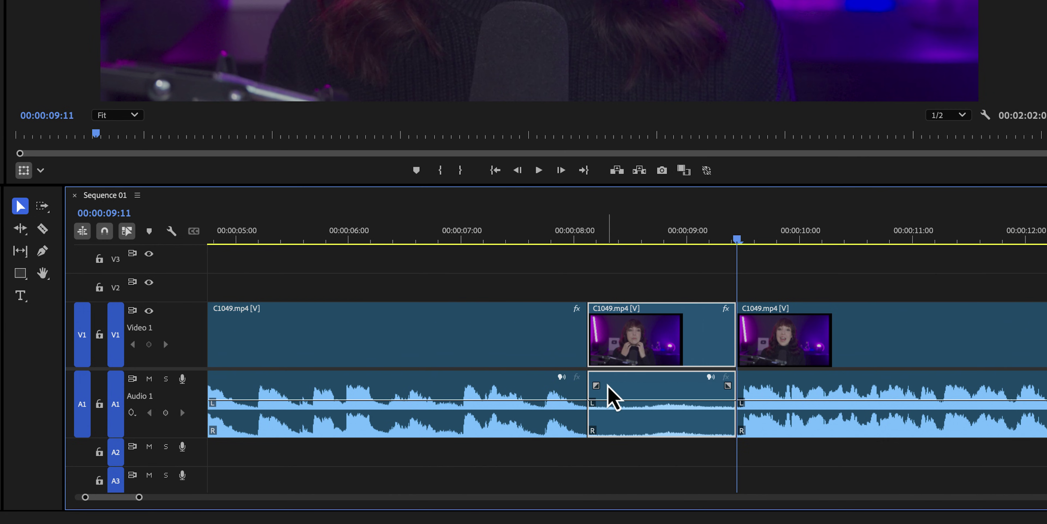
pyautogui.press('q')
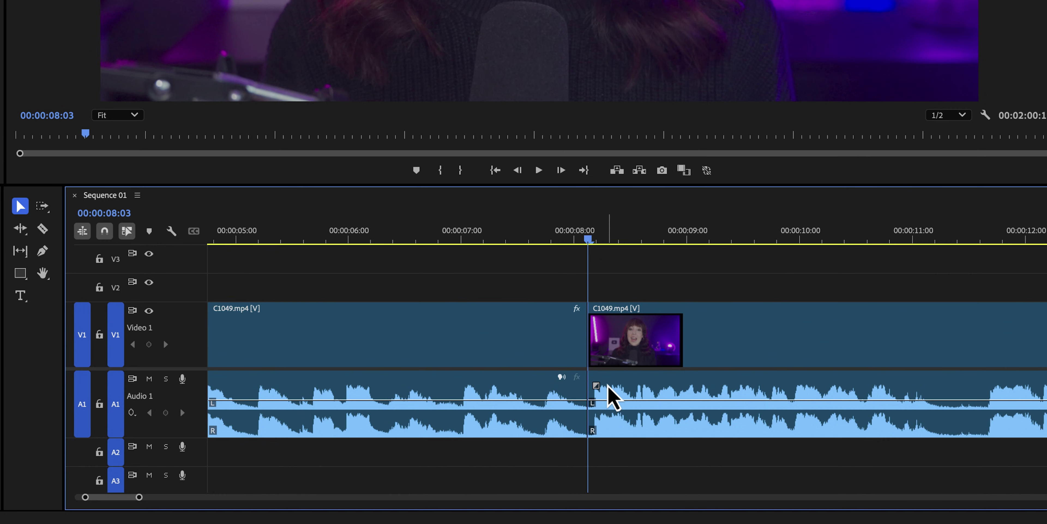
# - Zoom out and scroll the timeline to inspect the end of the C1049.mp4 clip
pyautogui.press('-')
pyautogui.press('-')
pyautogui.press('-')
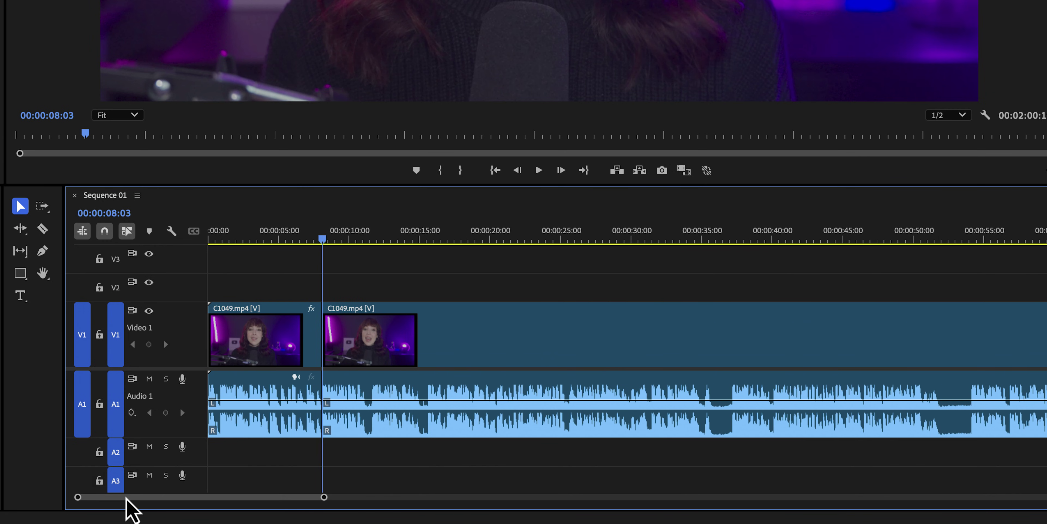
pyautogui.moveTo(133, 496); pyautogui.dragTo(271, 497)
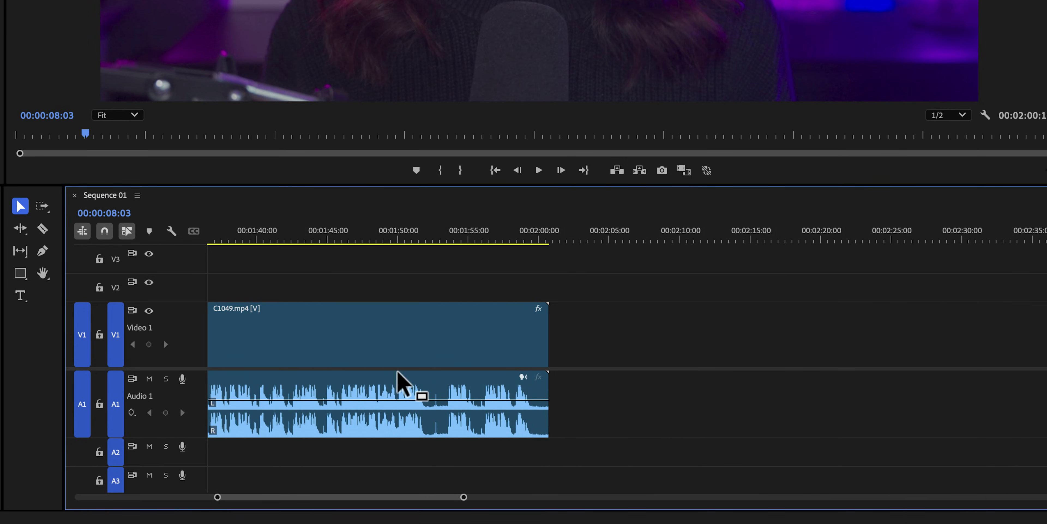
pyautogui.click(526, 314)
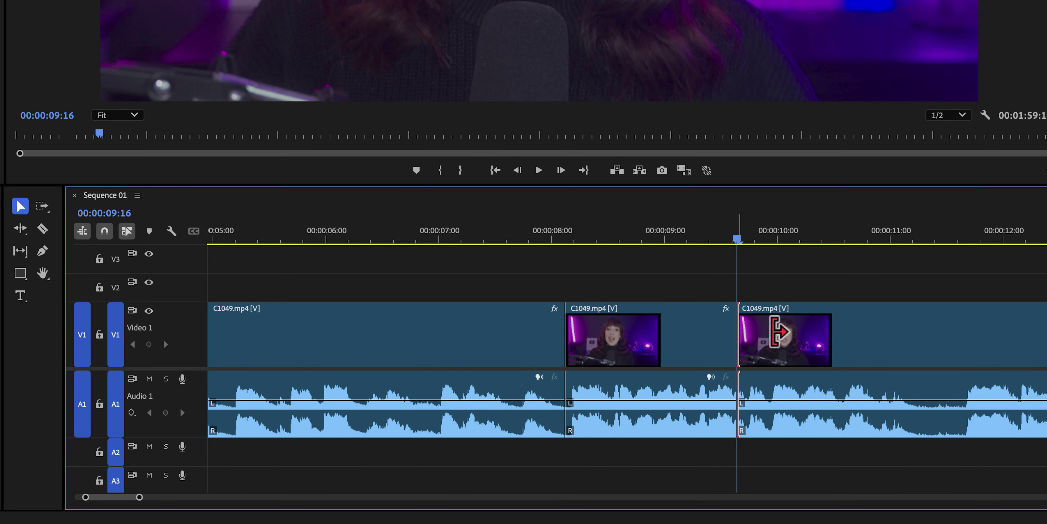
# - Remove the stray 9:16 through-edit, then load C1102.MP4 from the B-ROLL bin into the Source Monitor
pyautogui.press('Delete')
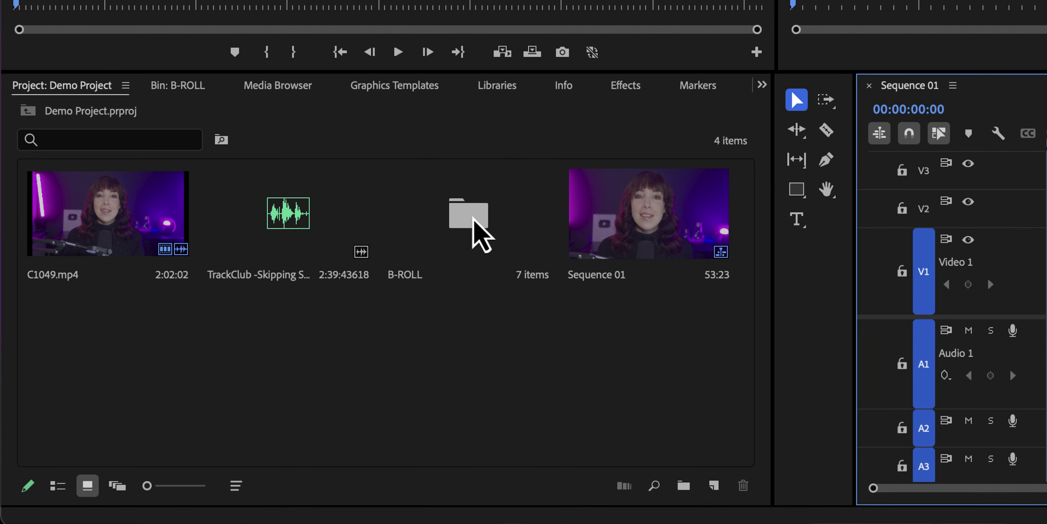
pyautogui.doubleClick(473, 218)
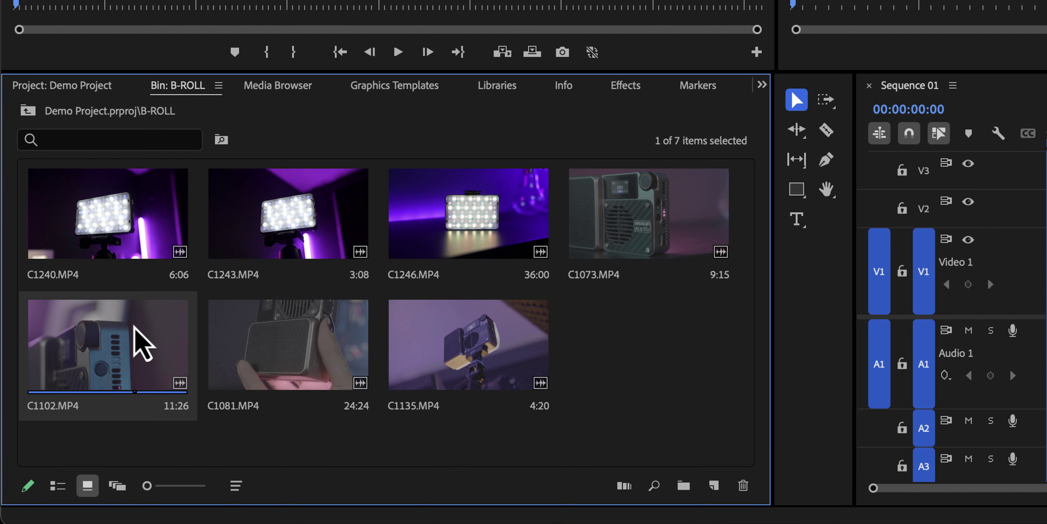
pyautogui.doubleClick(141, 345)
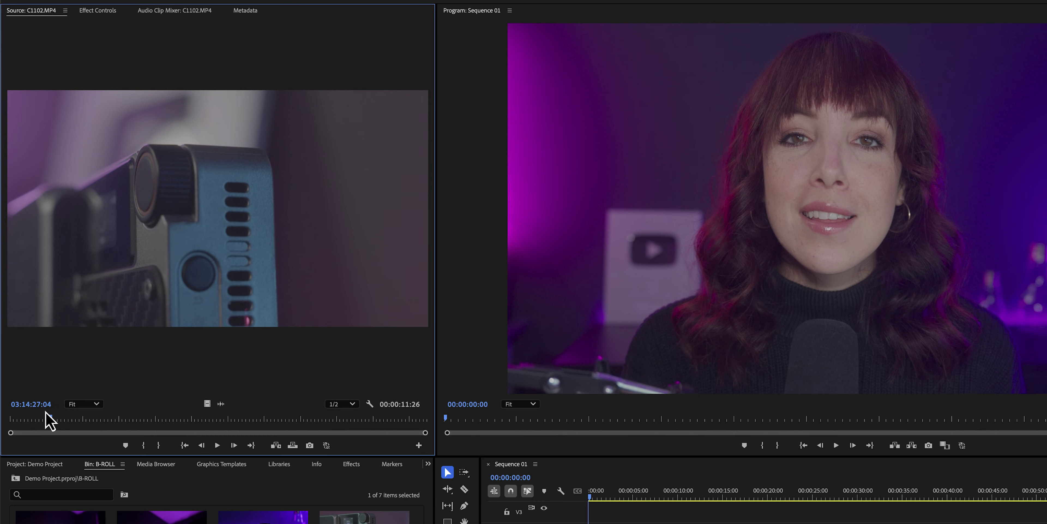
# - Mark In and Out points around a 1:21 section of C1102.MP4 in the Source Monitor
pyautogui.click(53, 291)
pyautogui.moveTo(91, 412); pyautogui.dragTo(126, 414)
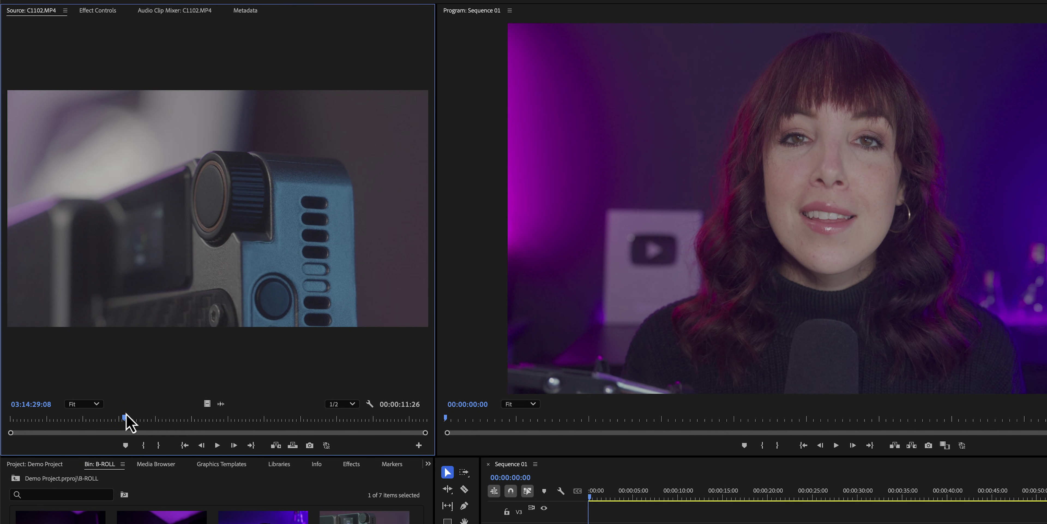
pyautogui.press('i')
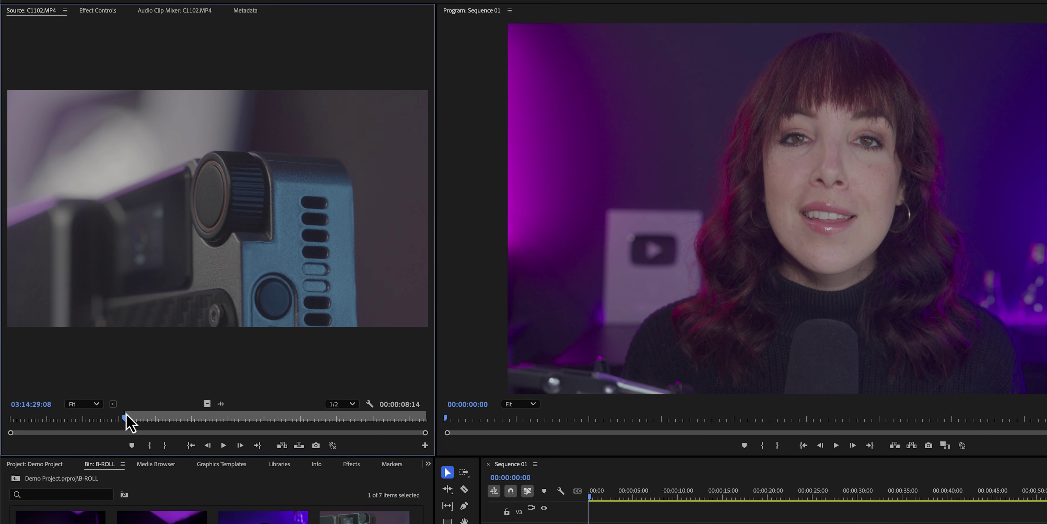
pyautogui.moveTo(126, 415); pyautogui.dragTo(177, 421)
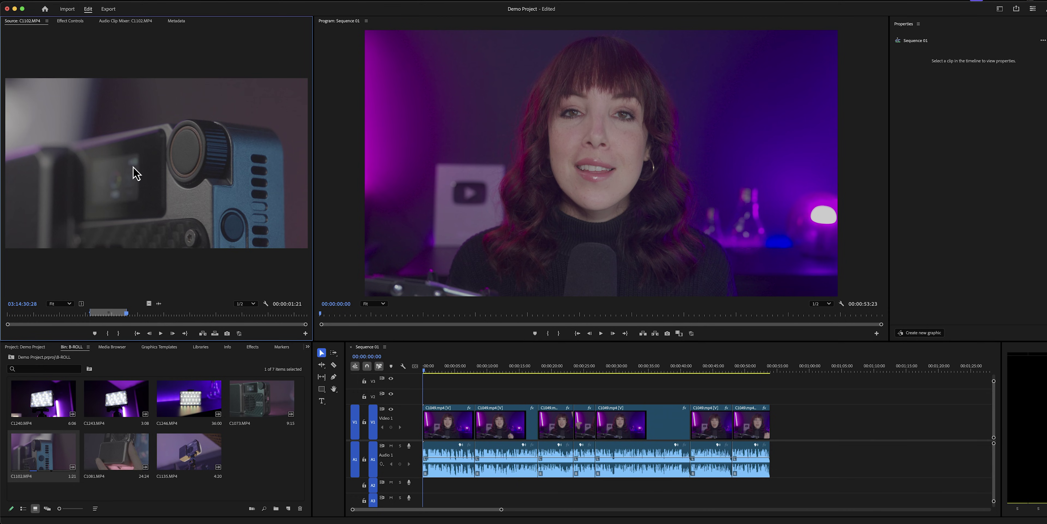
# - Place only the marked video onto V2 at about 00:00:08:00
pyautogui.moveTo(480, 355); pyautogui.dragTo(480, 402)
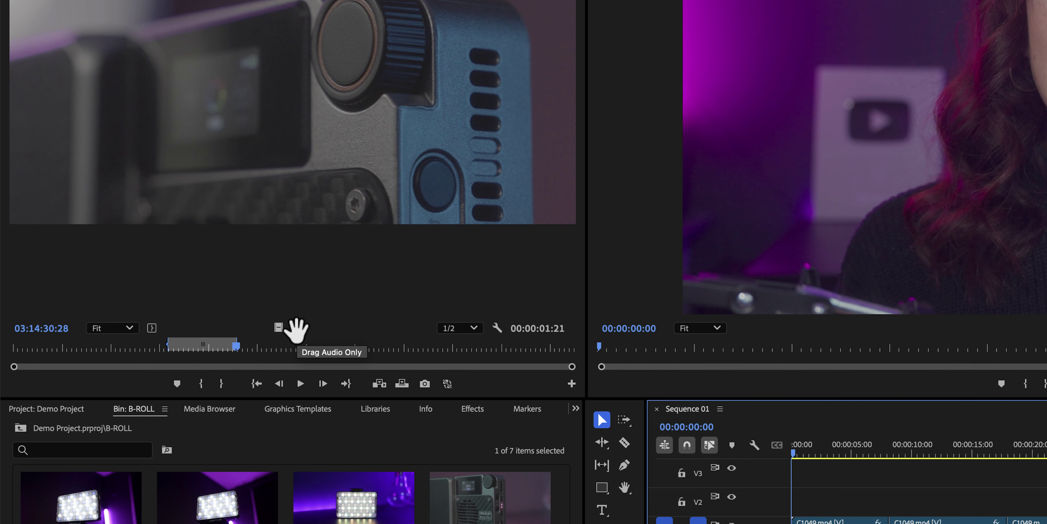
pyautogui.click(281, 328)
pyautogui.moveTo(281, 329); pyautogui.dragTo(888, 511)
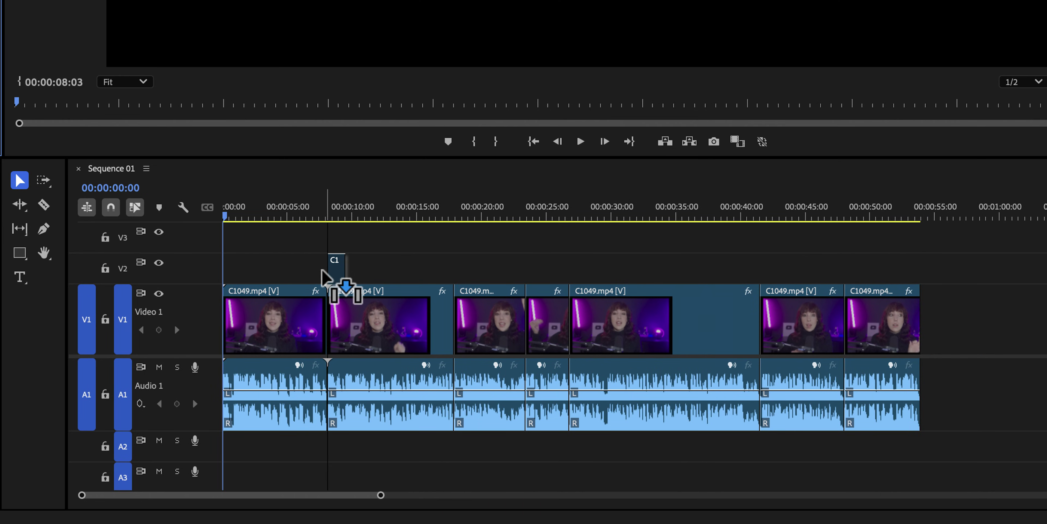
pyautogui.moveTo(322, 270); pyautogui.dragTo(325, 272)
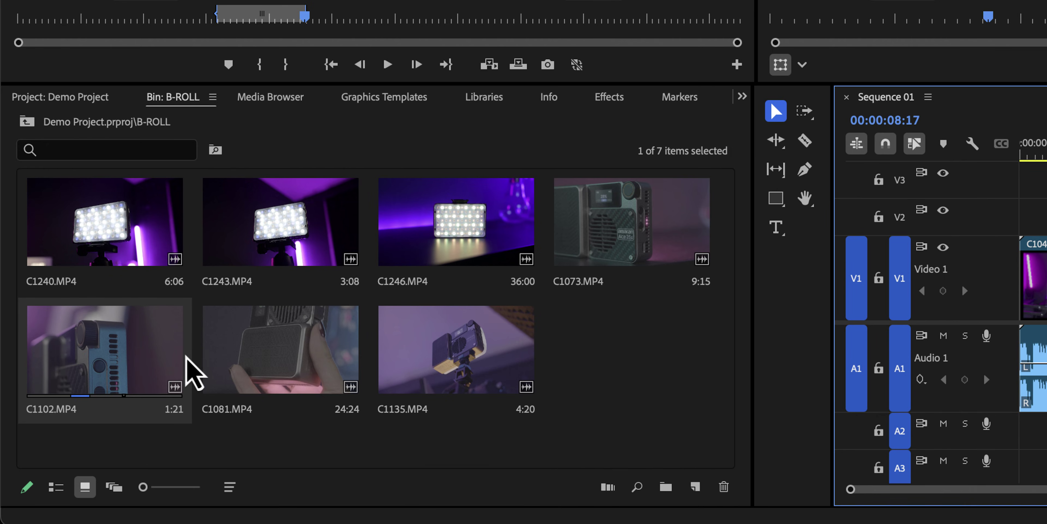
# - Switch the bin to List View and set the C1102.MP4 b-roll speed to 50%
pyautogui.click(56, 487)
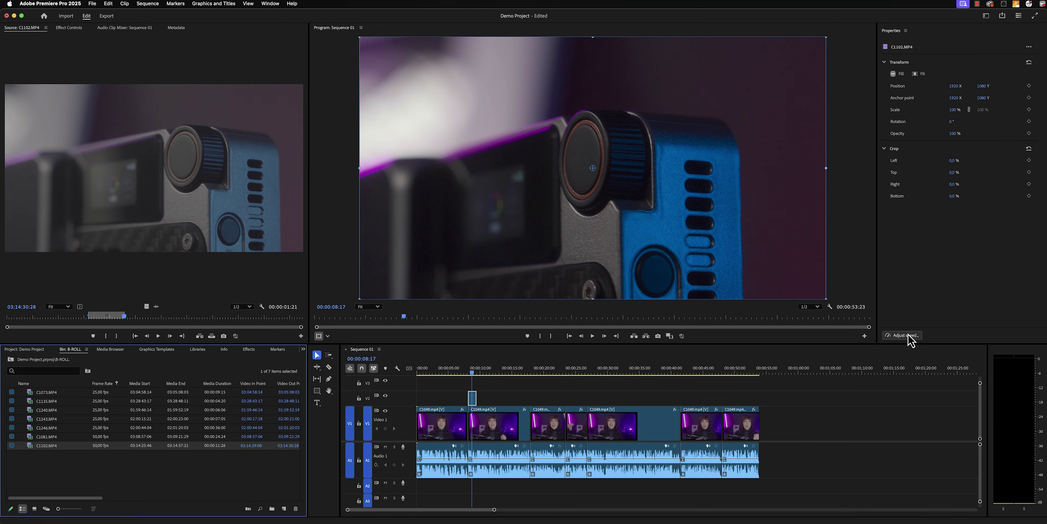
pyautogui.click(907, 336)
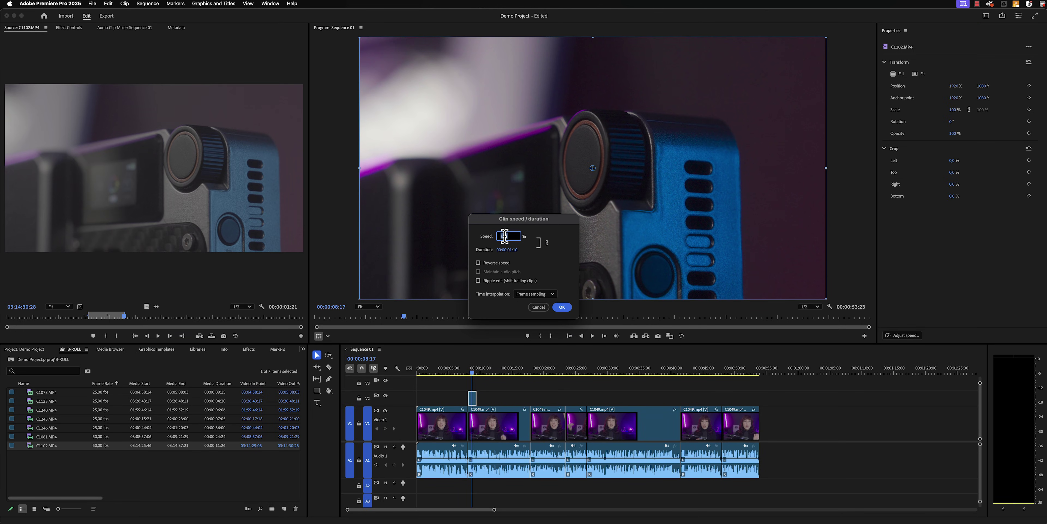
pyautogui.click(563, 307)
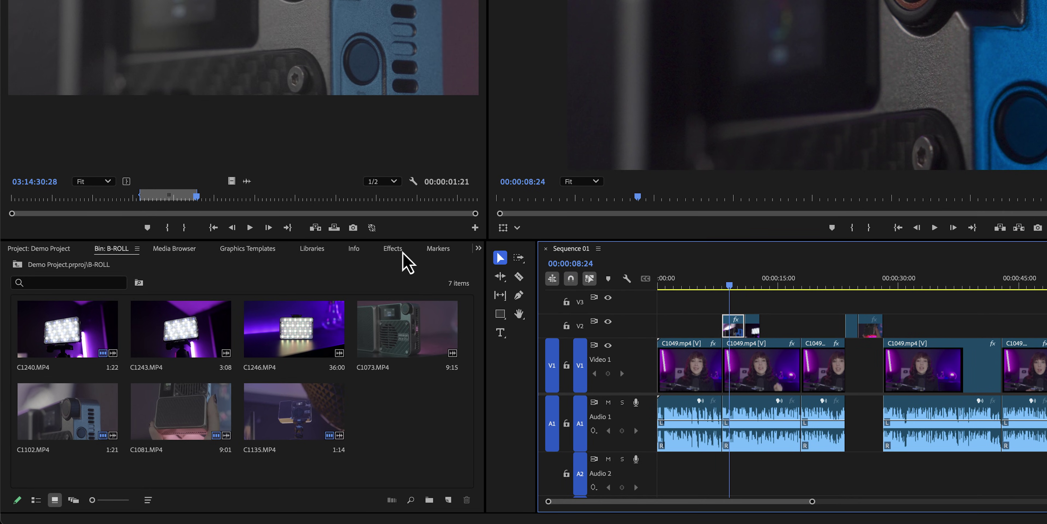
# - Apply Horizontal Flip to the C1102.MP4 b-roll on V2
pyautogui.click(394, 249)
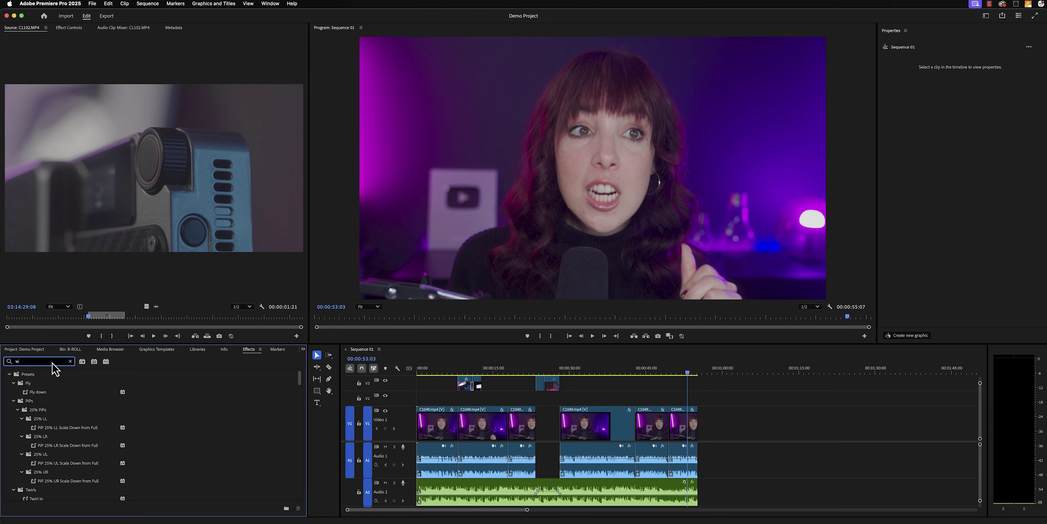
pyautogui.write('arp stabi')
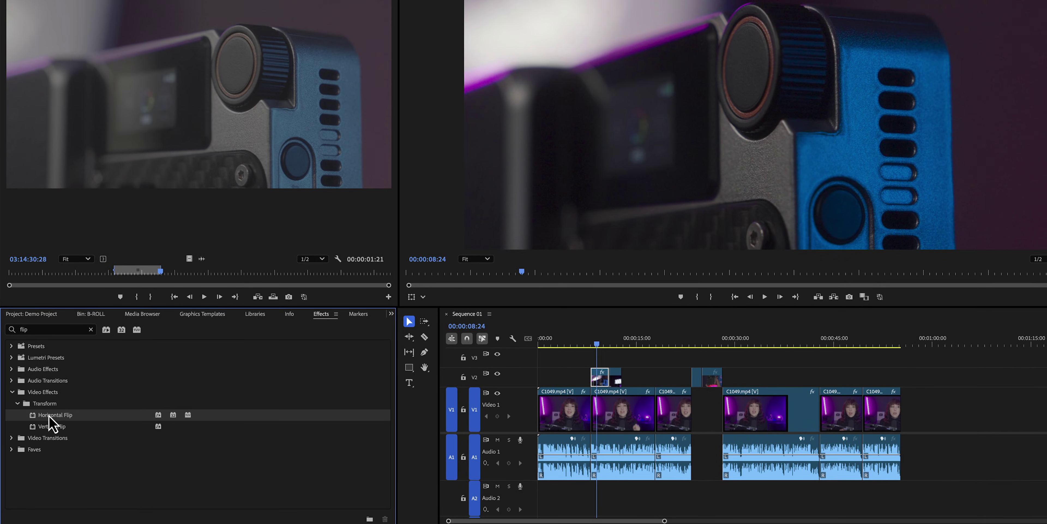
pyautogui.moveTo(598, 382); pyautogui.dragTo(597, 382)
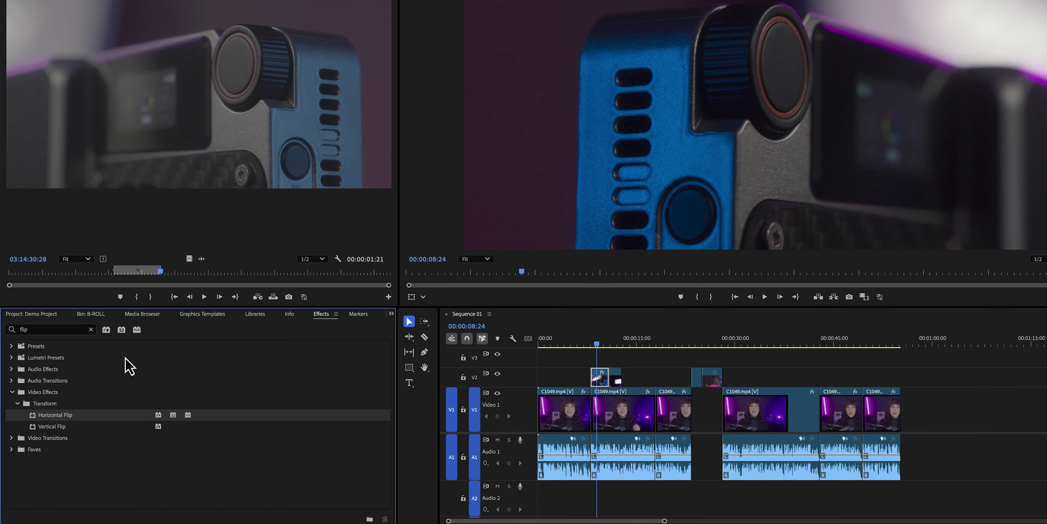
# - Add Gaussian Blur to the same V2 b-roll clip
pyautogui.click(91, 330)
pyautogui.write('bl')
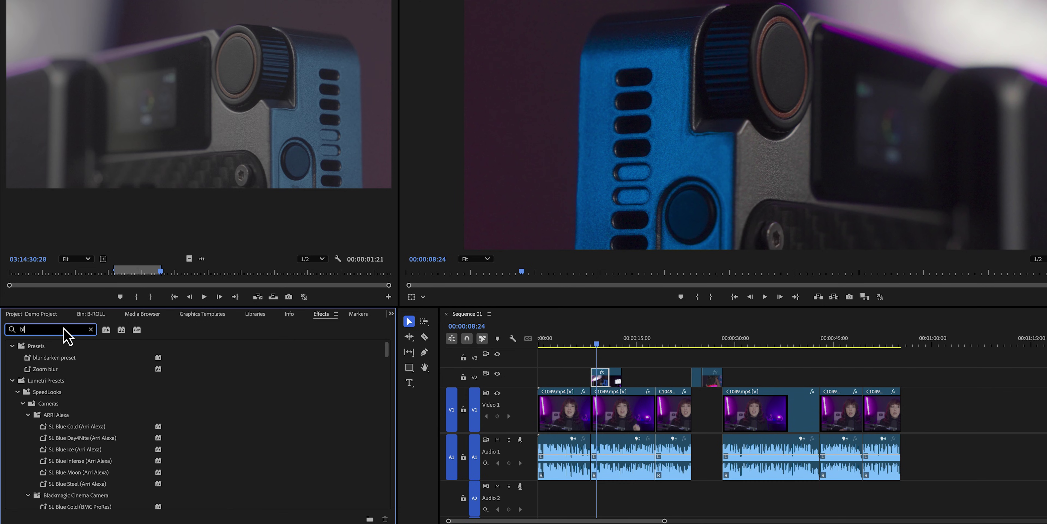
pyautogui.write('ur')
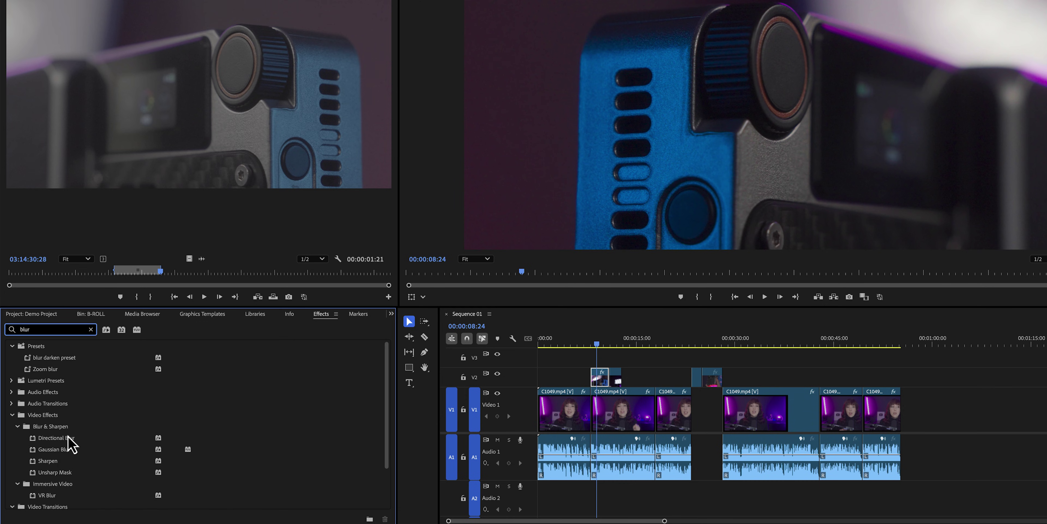
pyautogui.click(63, 449)
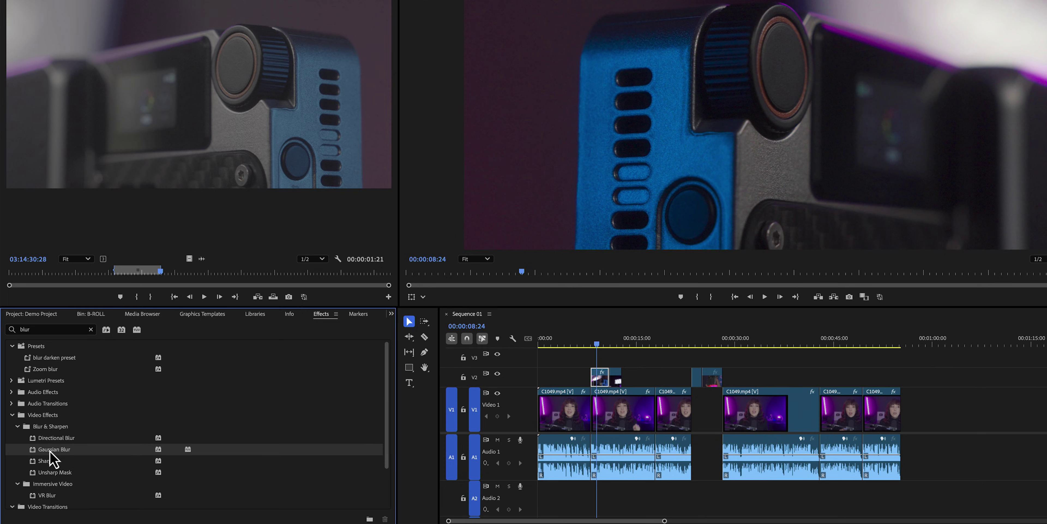
pyautogui.moveTo(479, 408); pyautogui.dragTo(601, 381)
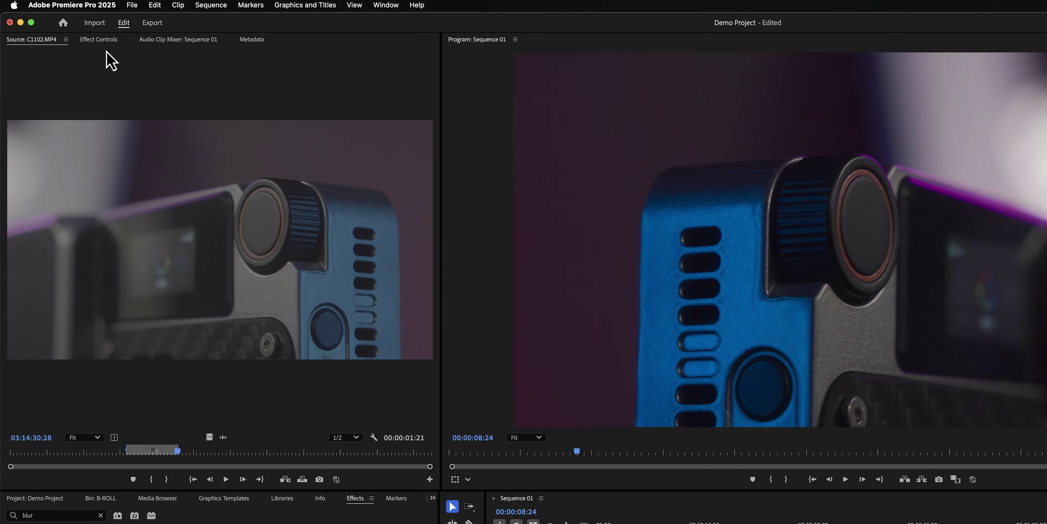
# - Set a Gaussian Blur Blurriness keyframe of 45 at 8:03, where the b-roll starts
pyautogui.click(69, 28)
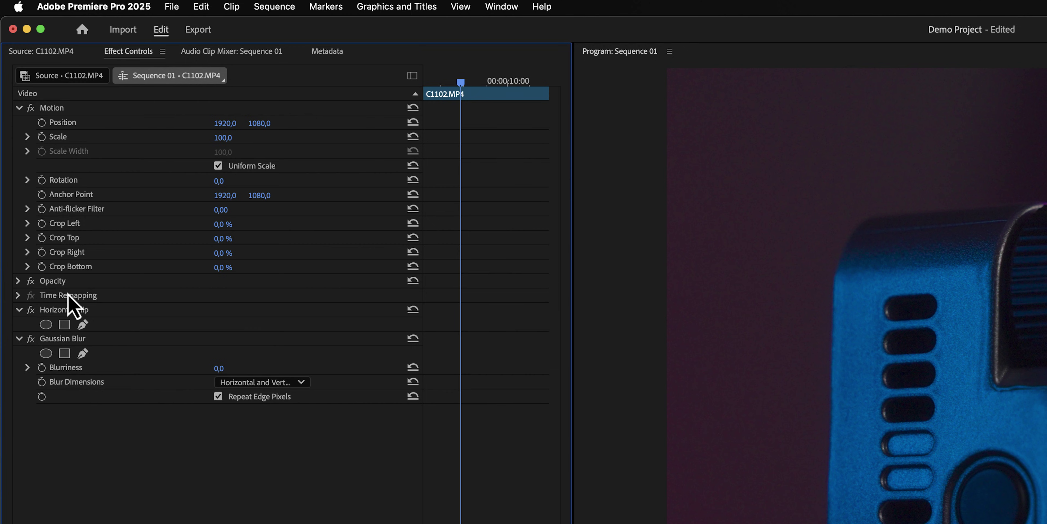
pyautogui.click(66, 342)
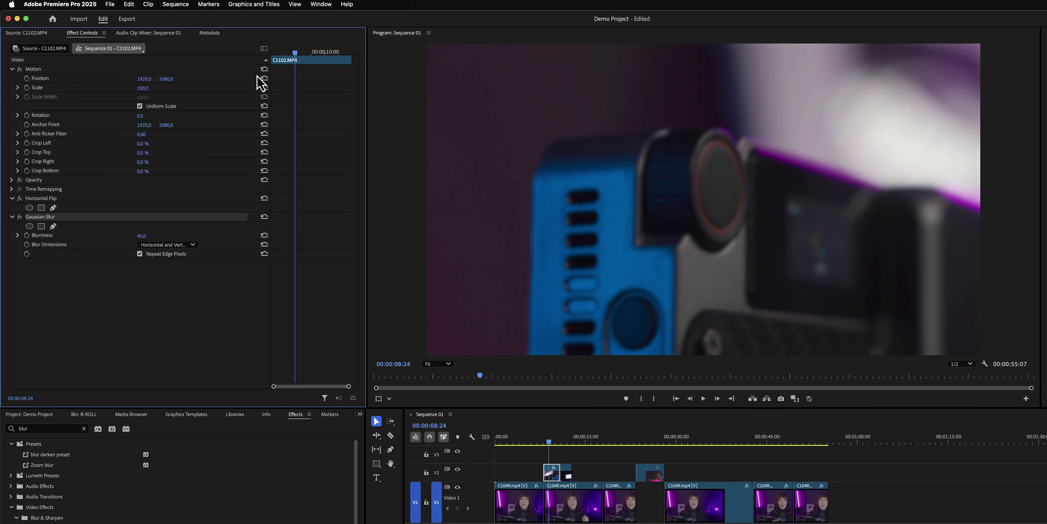
pyautogui.click(272, 53)
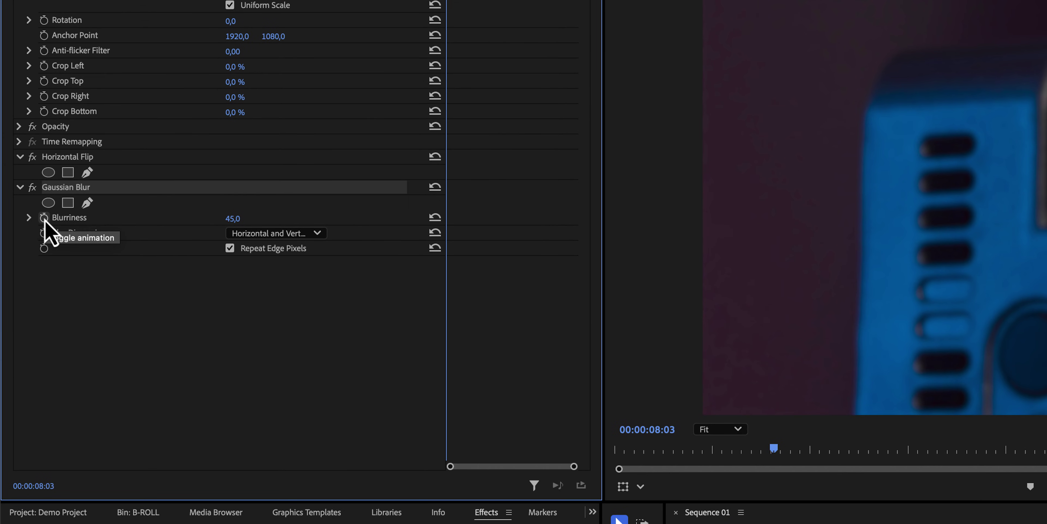
pyautogui.click(44, 218)
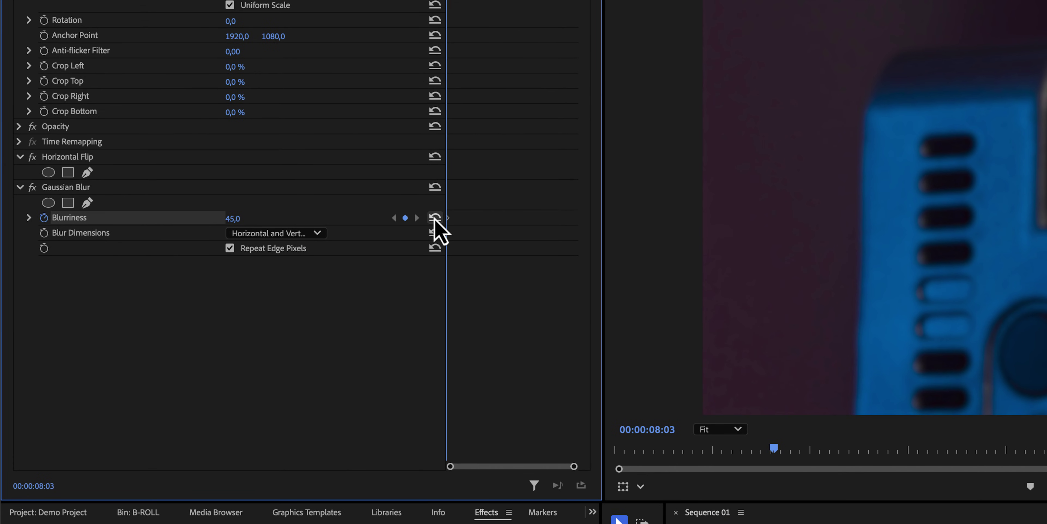
pyautogui.click(452, 232)
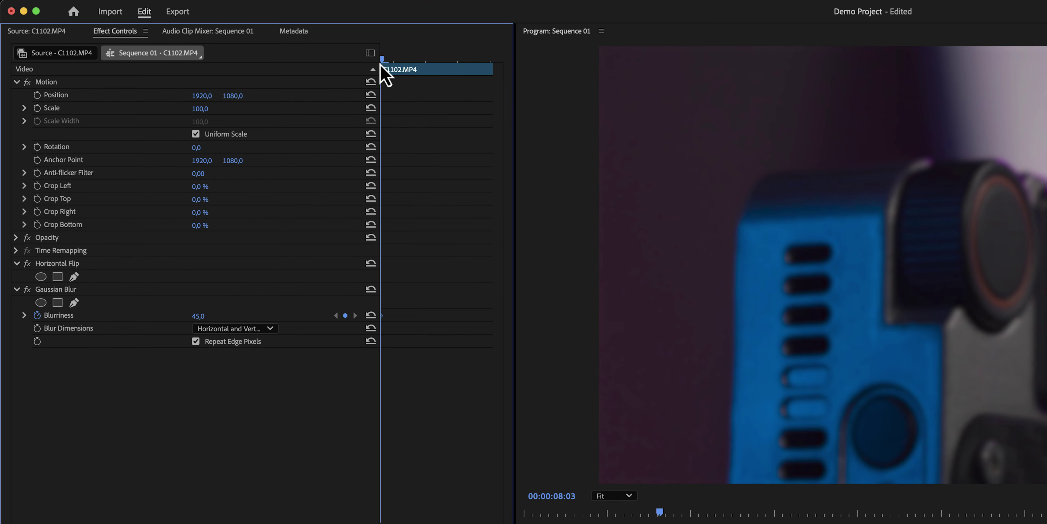
# - Add a Blurriness 0 keyframe at 08:18 and preview the blur clearing
pyautogui.moveTo(383, 61); pyautogui.dragTo(478, 61)
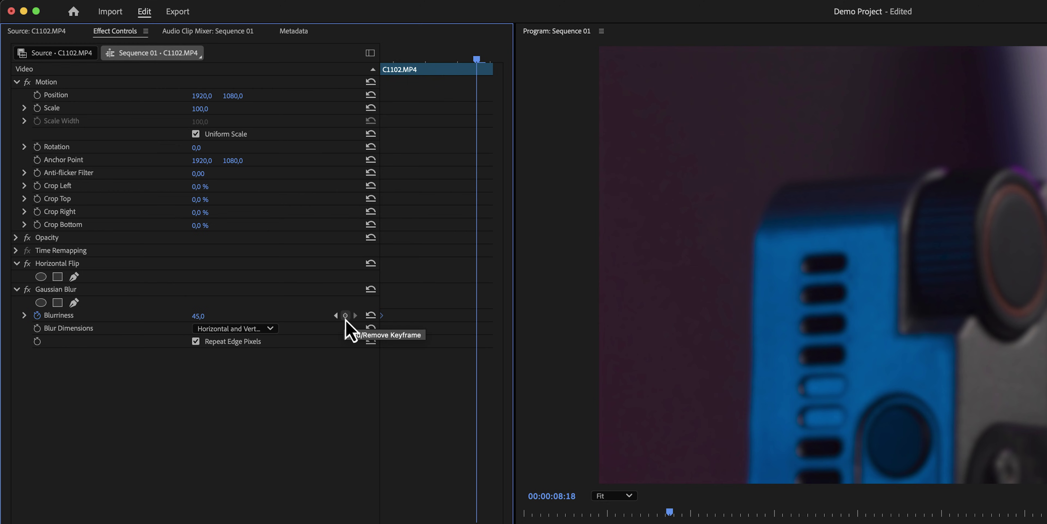
pyautogui.click(208, 314)
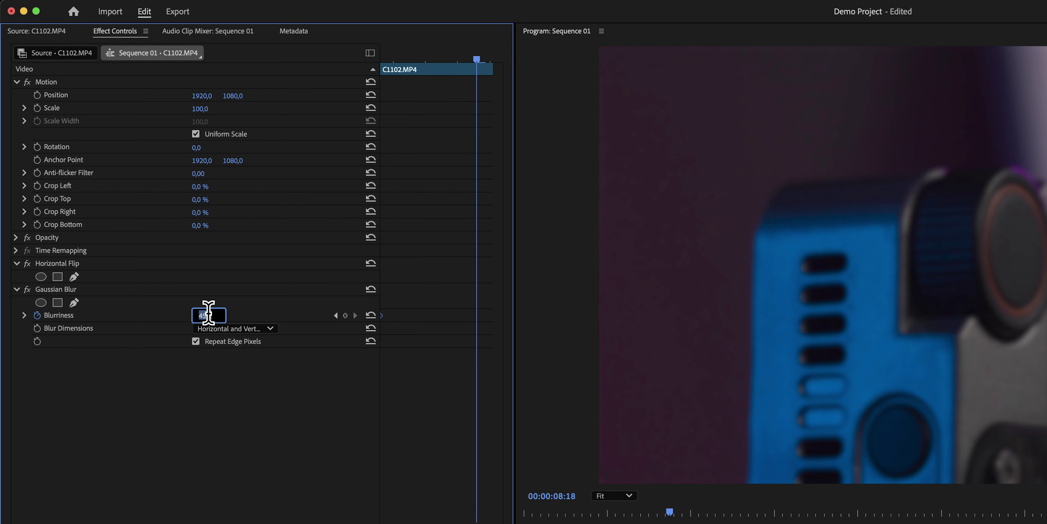
pyautogui.write('0')
pyautogui.press('Return')
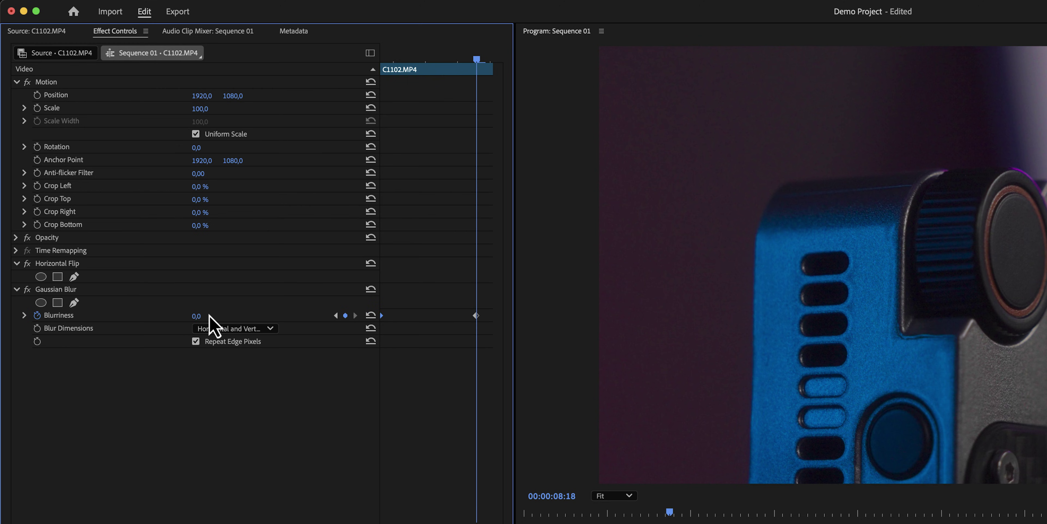
pyautogui.moveTo(477, 59); pyautogui.dragTo(387, 65)
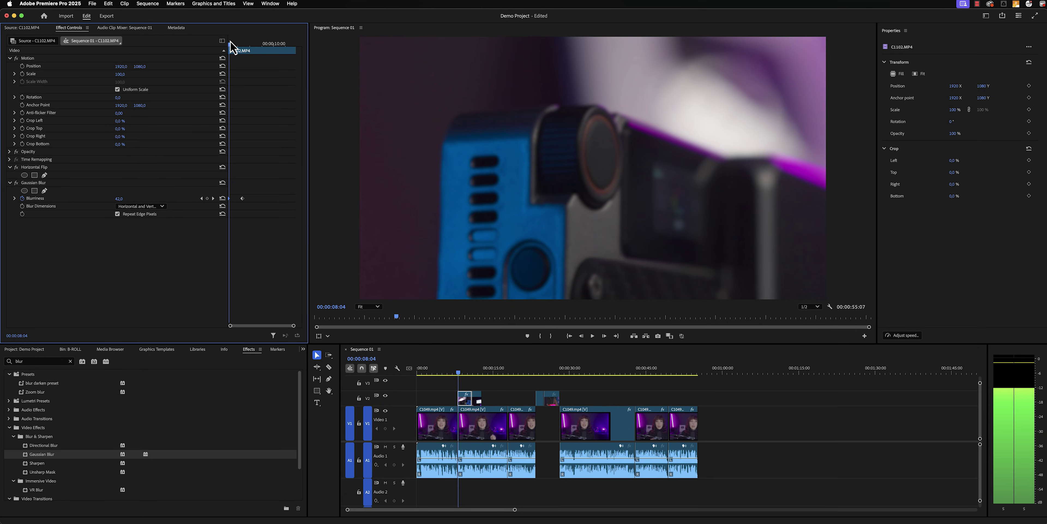
# - Place a Cross Dissolve from Video Transitions > Dissolve on the C1102/C1240 edit on V2
pyautogui.moveTo(231, 42); pyautogui.dragTo(247, 40)
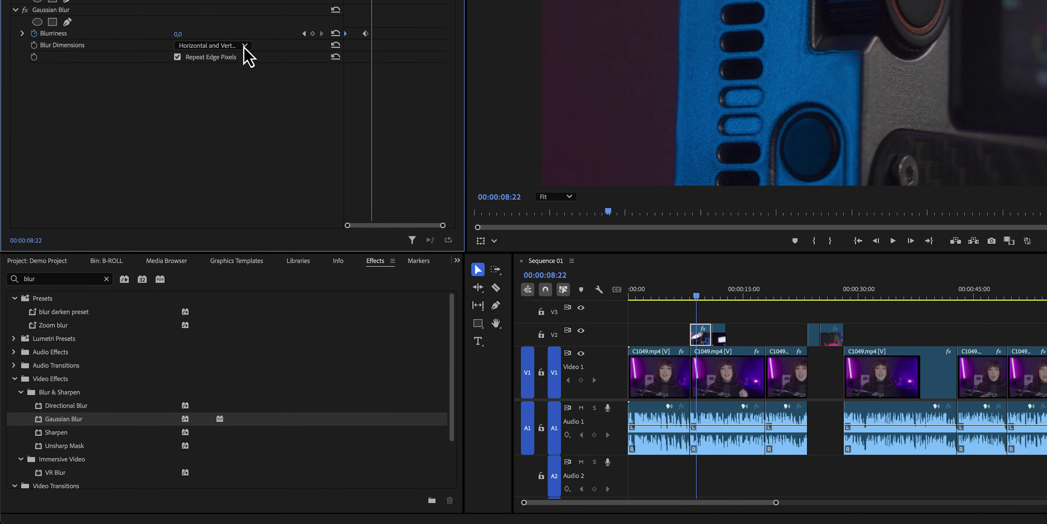
pyautogui.click(107, 278)
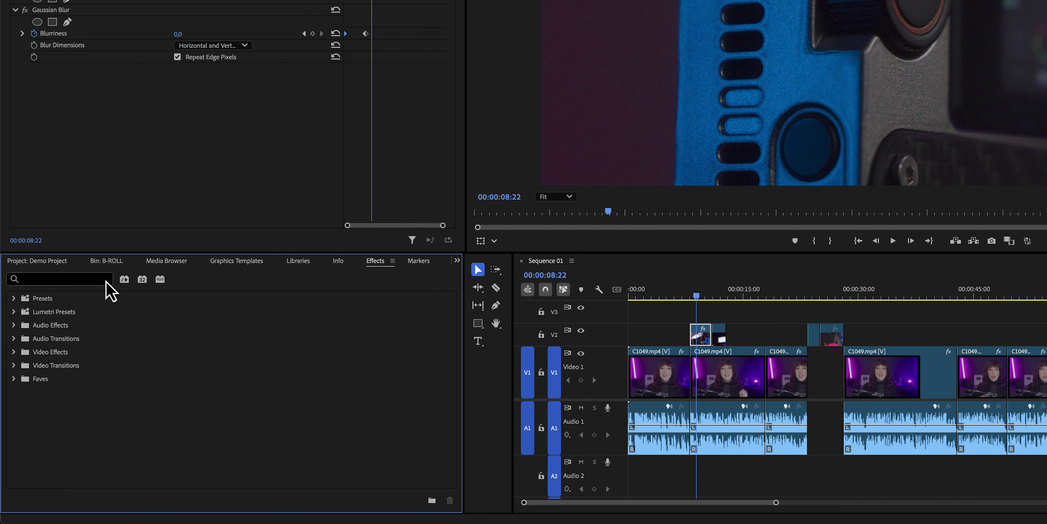
pyautogui.click(14, 365)
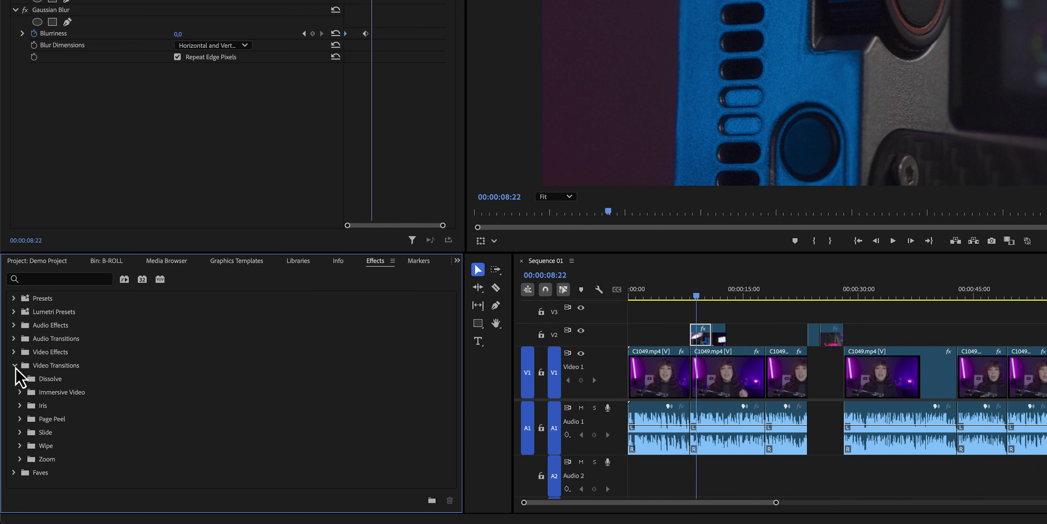
pyautogui.click(18, 379)
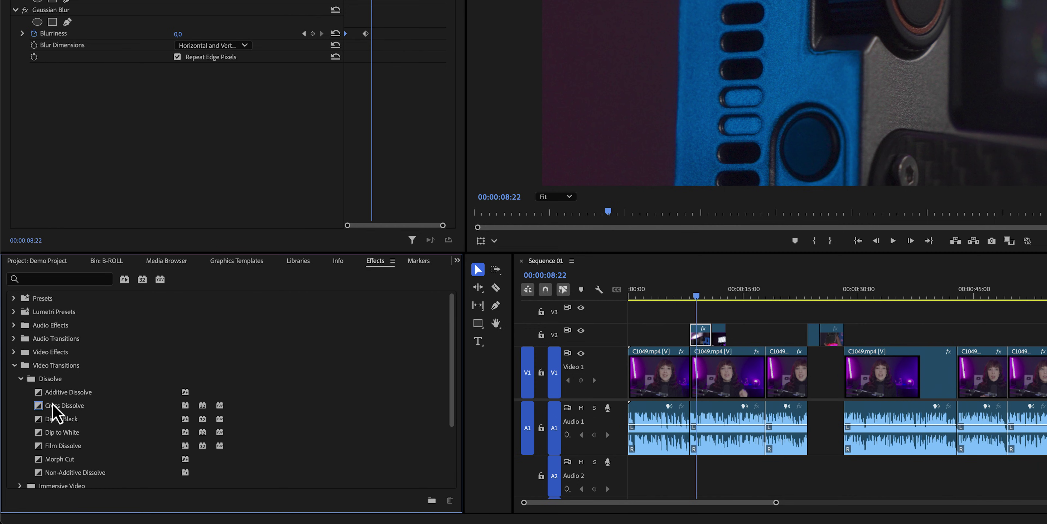
pyautogui.click(53, 408)
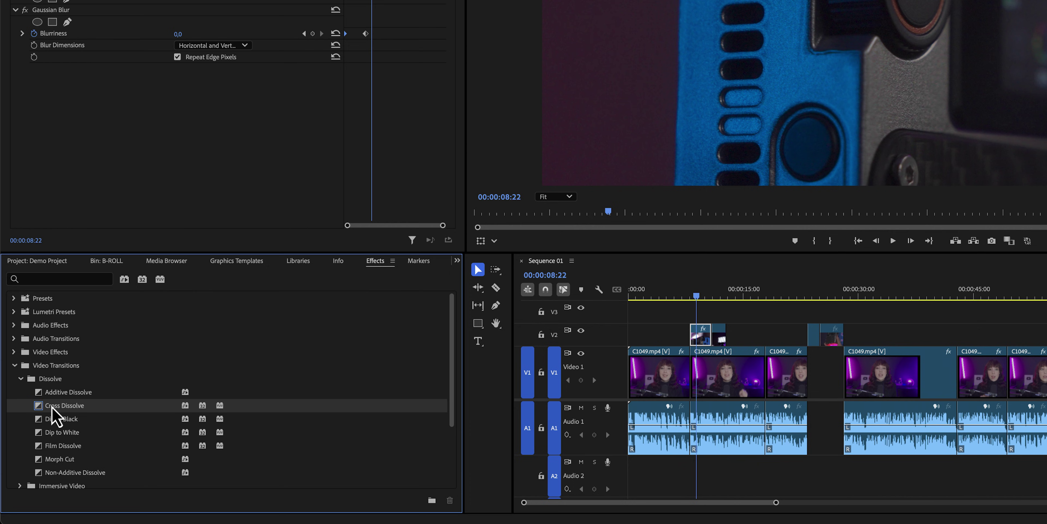
pyautogui.moveTo(52, 407); pyautogui.dragTo(711, 339)
pyautogui.press('=')
pyautogui.press('=')
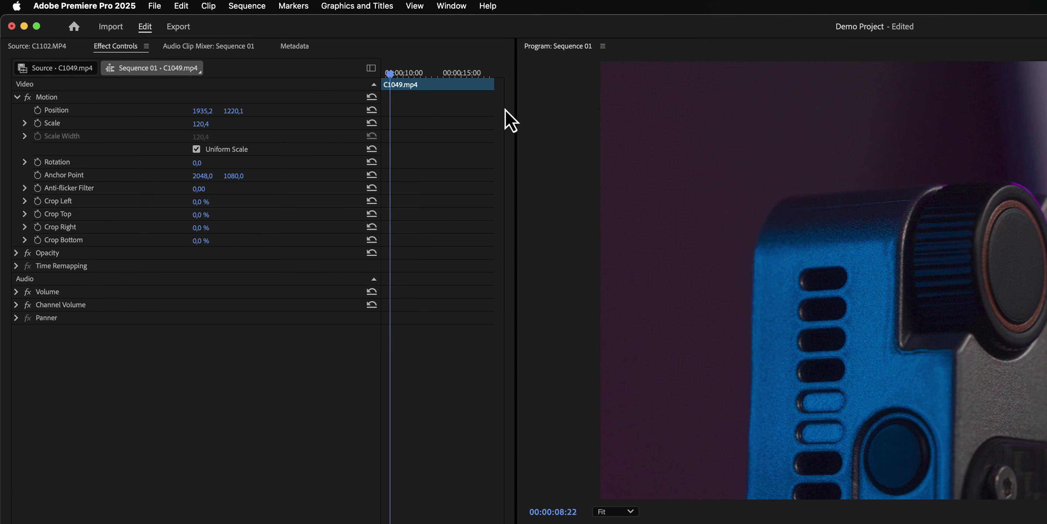
# - Retag C1049.mp4 as Dialogue in Essential Sound and apply Enhance Speech with mix amount 4.1
pyautogui.click(449, 6)
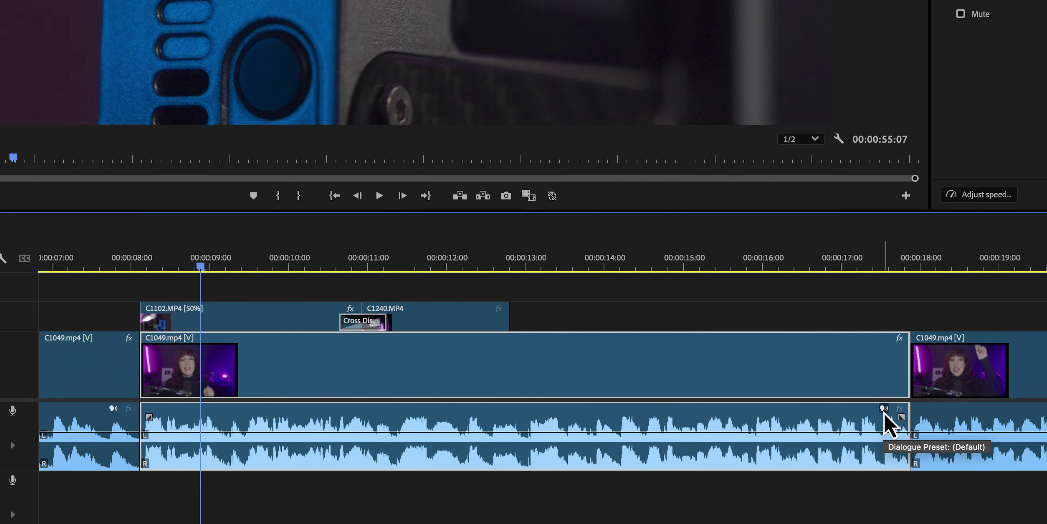
pyautogui.click(910, 361)
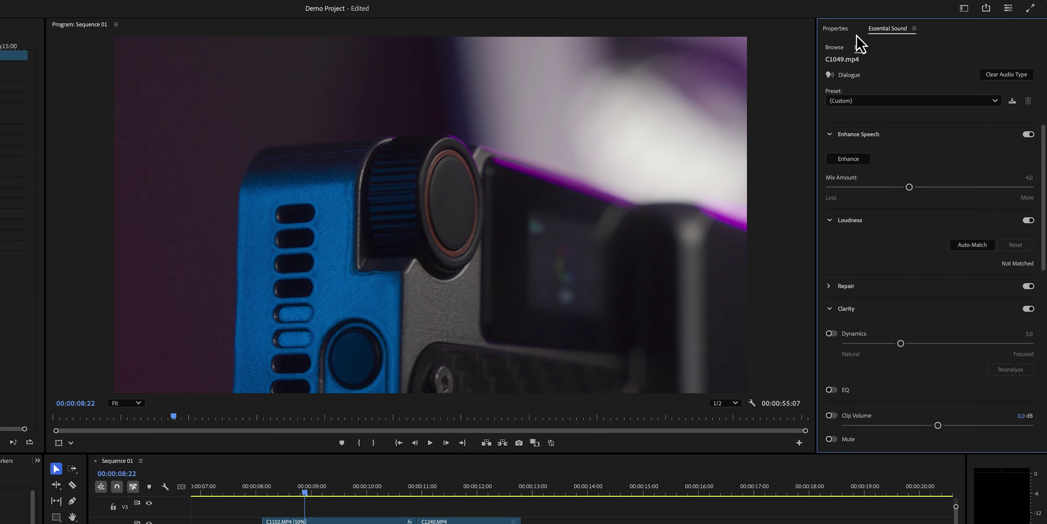
pyautogui.scroll(-5, 1036, 217)
pyautogui.scroll(5, 1028, 285)
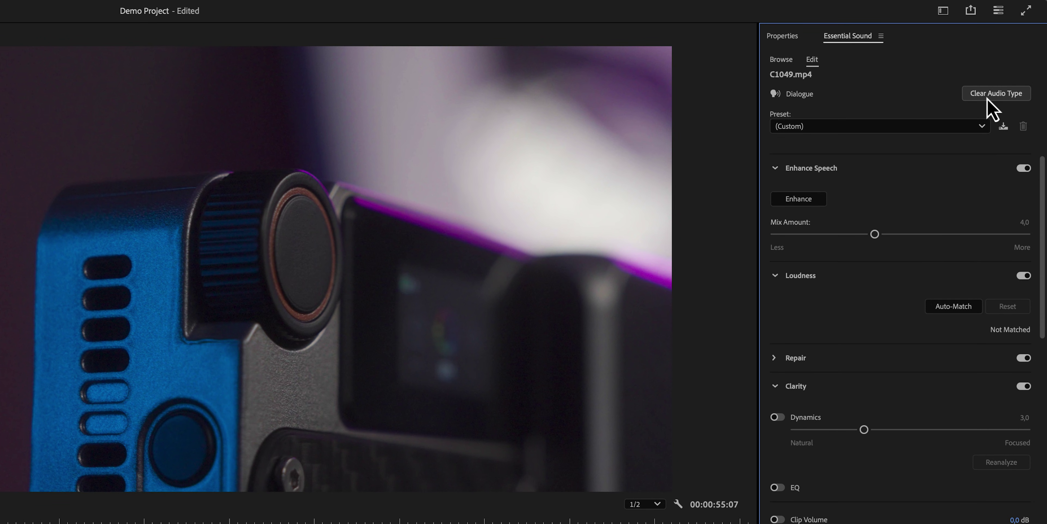
pyautogui.click(987, 98)
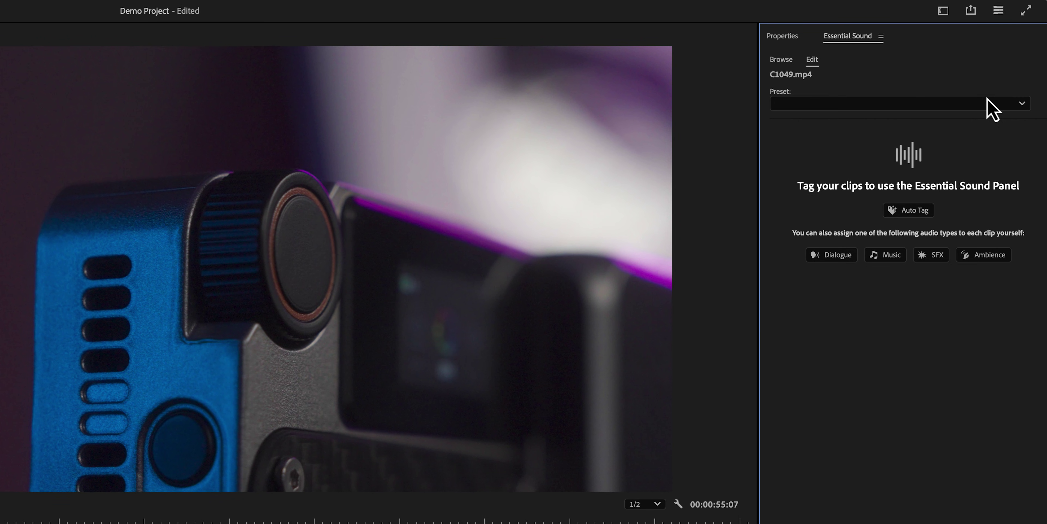
pyautogui.click(832, 256)
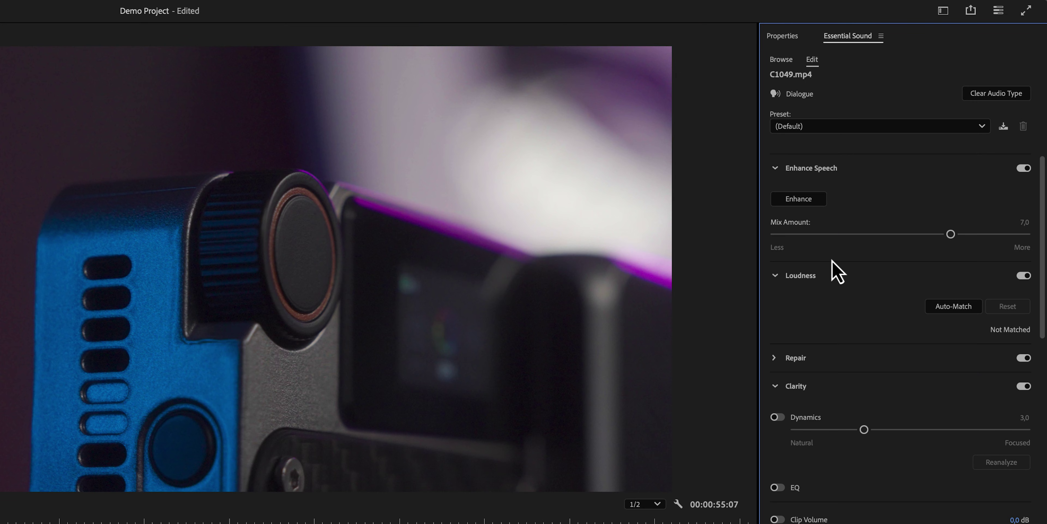
pyautogui.click(806, 205)
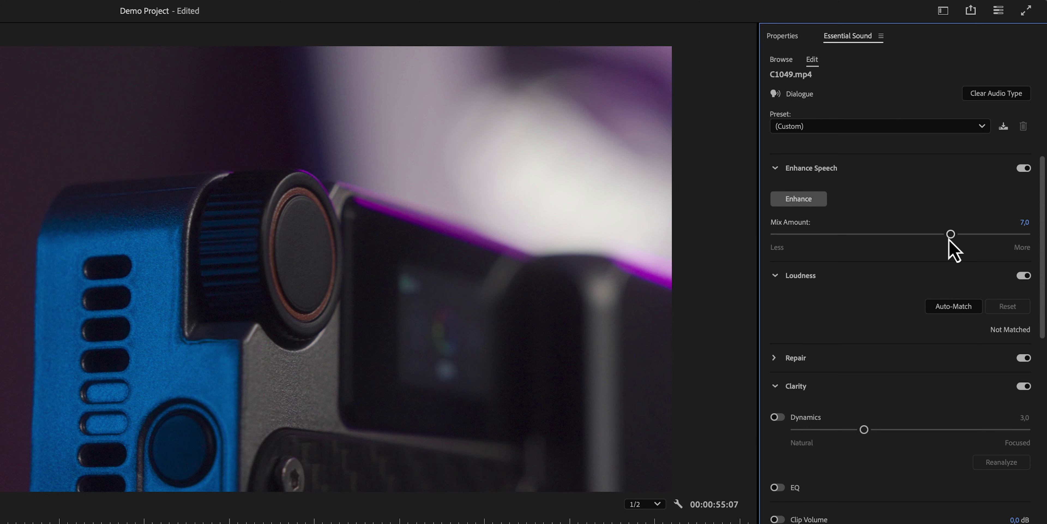
pyautogui.moveTo(877, 239); pyautogui.dragTo(876, 239)
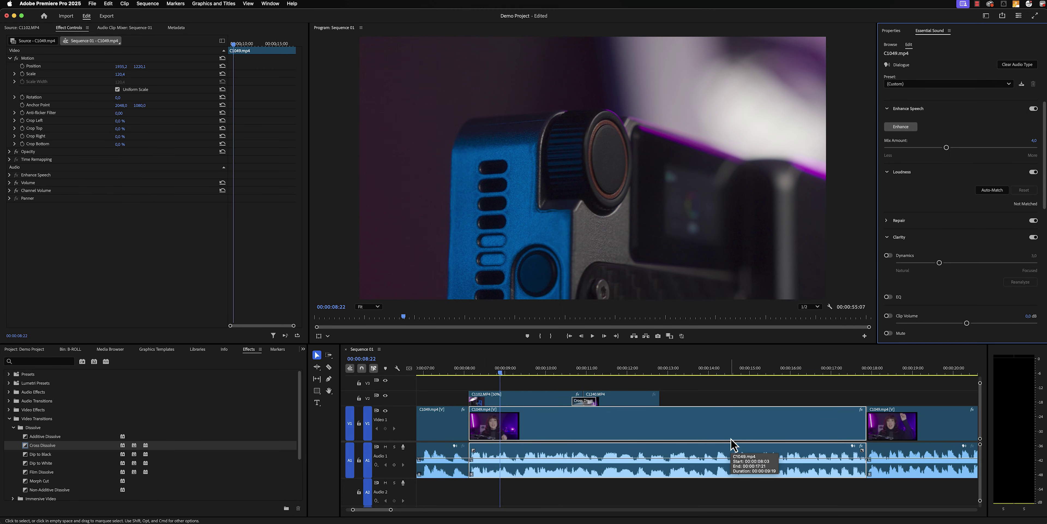
# - Select every clip in the sequence and Auto-Match their loudness to -23 LUFS
pyautogui.scroll(-5, 732, 445)
pyautogui.moveTo(729, 447); pyautogui.dragTo(436, 452)
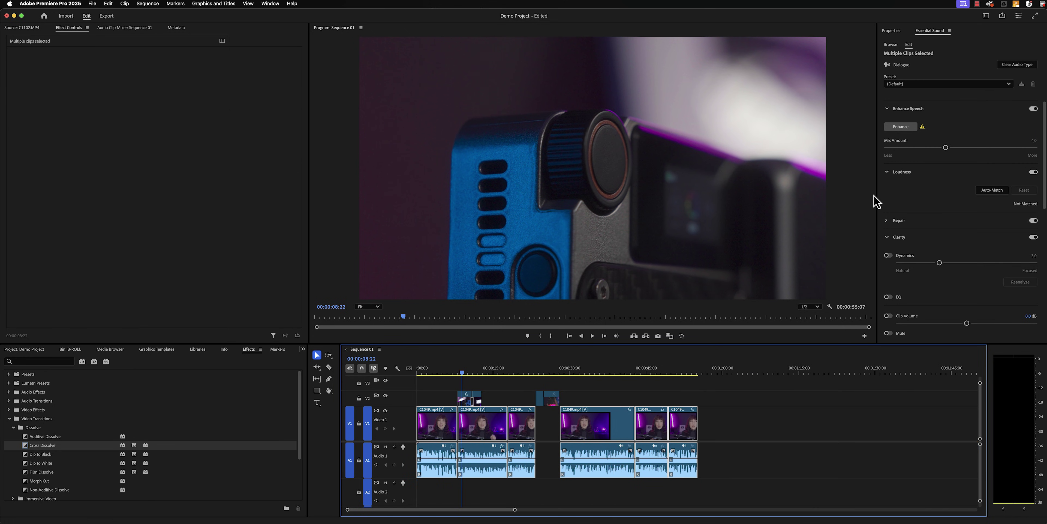
pyautogui.click(901, 128)
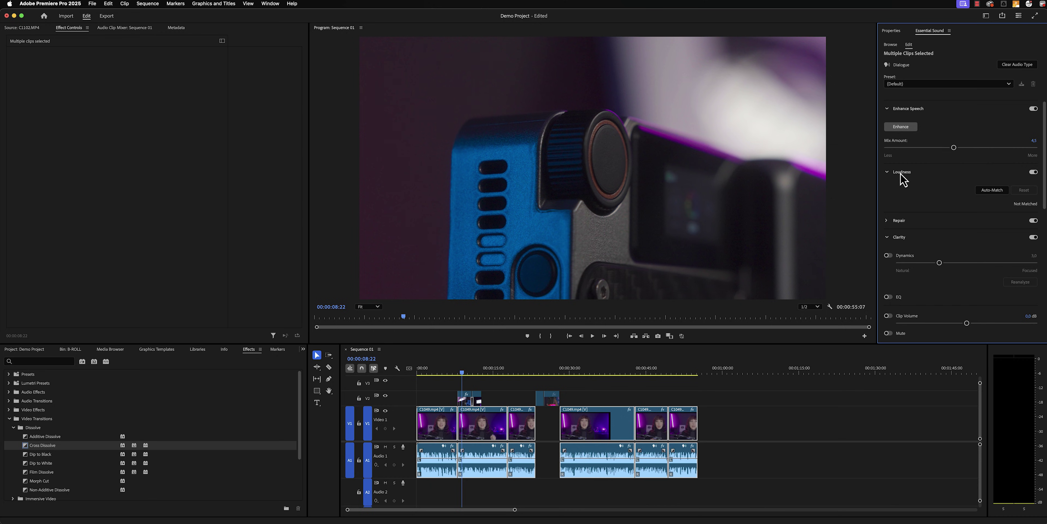
pyautogui.click(998, 193)
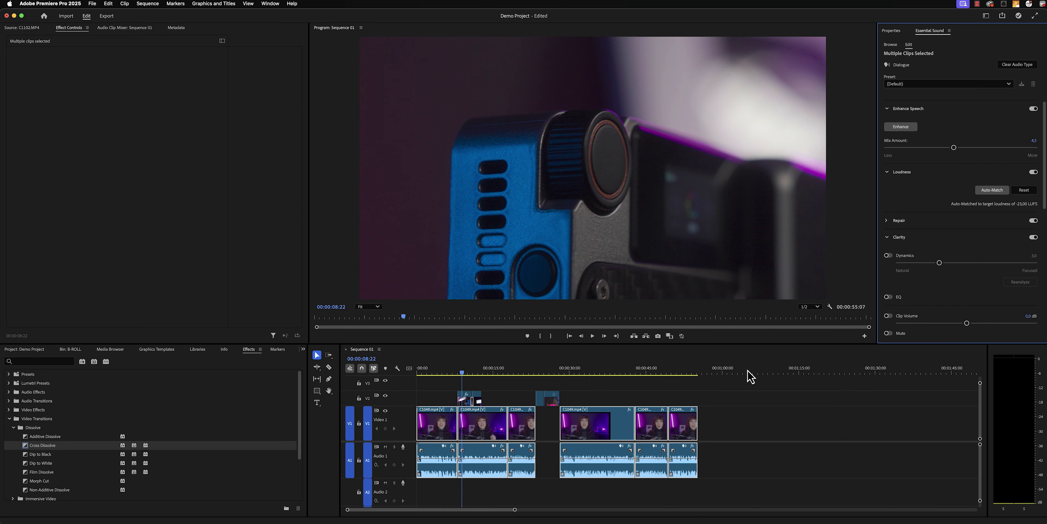
# - Zoom the timeline in, enlarge the music track and drag its volume line down
pyautogui.click(716, 467)
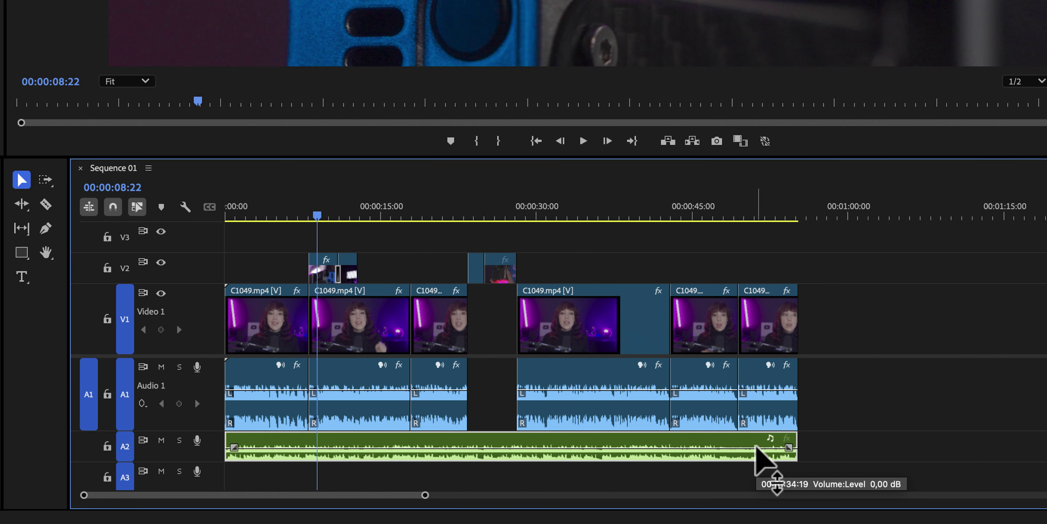
pyautogui.press('=')
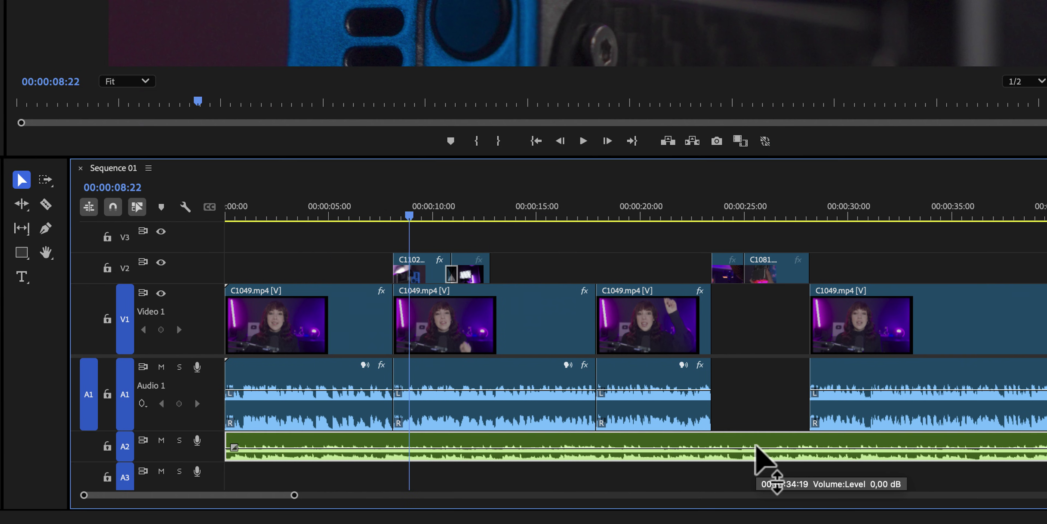
pyautogui.doubleClick(211, 445)
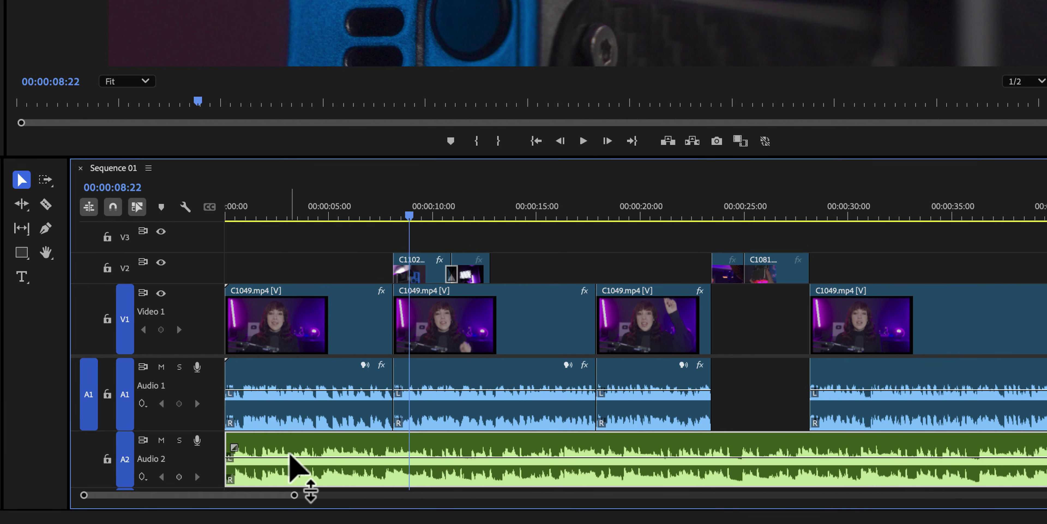
pyautogui.moveTo(290, 457); pyautogui.dragTo(292, 461)
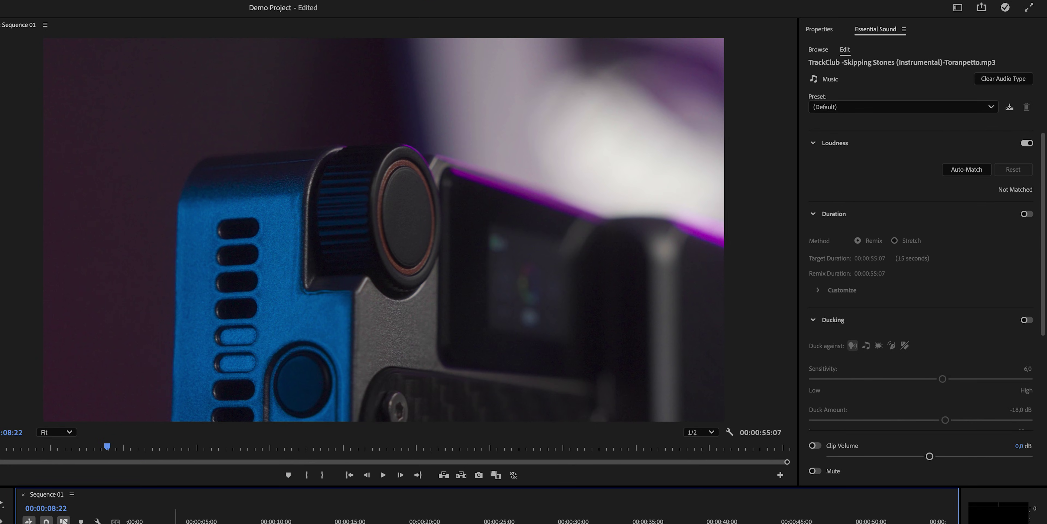
# - Set the Skipping Stones clip volume to -15 dB and generate ducking keyframes at about -26 dB
pyautogui.click(859, 161)
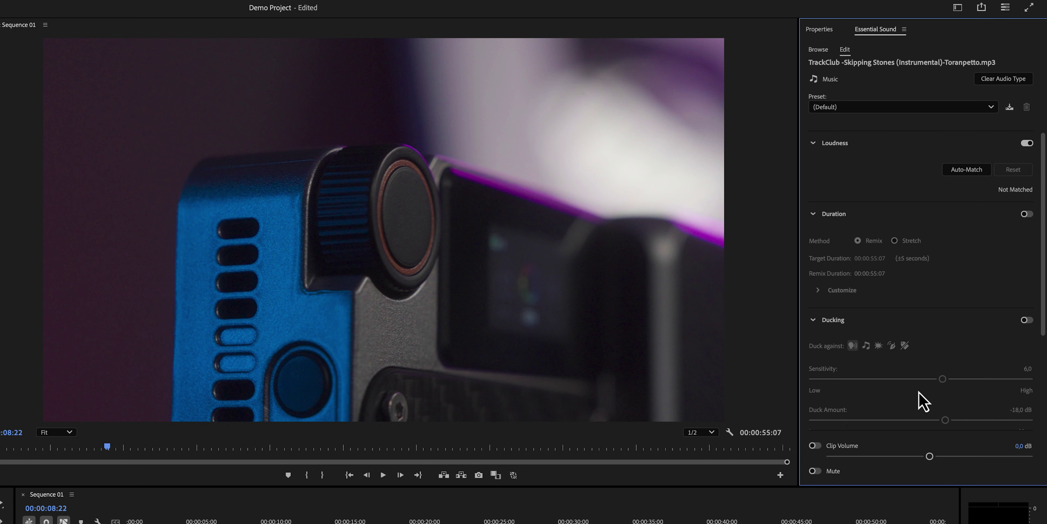
pyautogui.moveTo(903, 456); pyautogui.dragTo(875, 464)
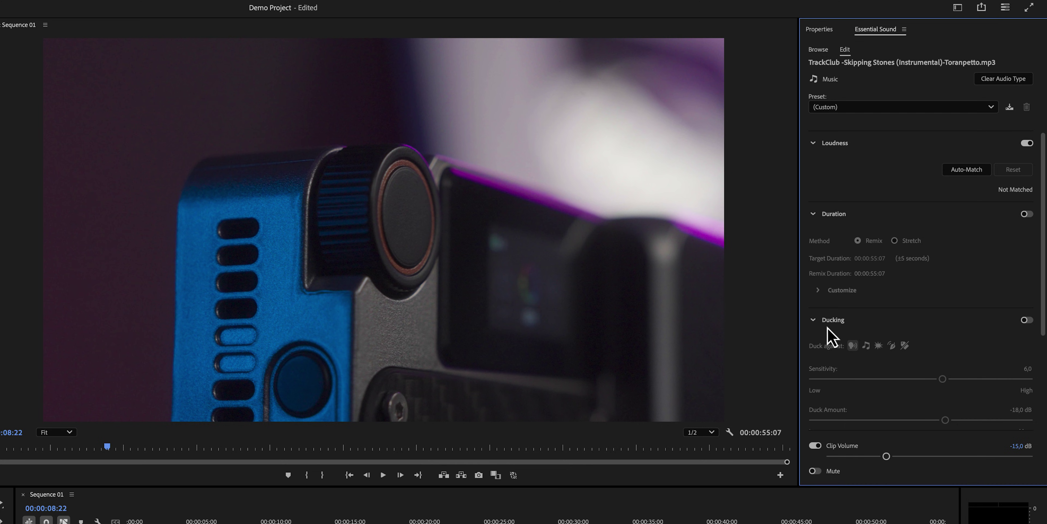
pyautogui.click(1026, 320)
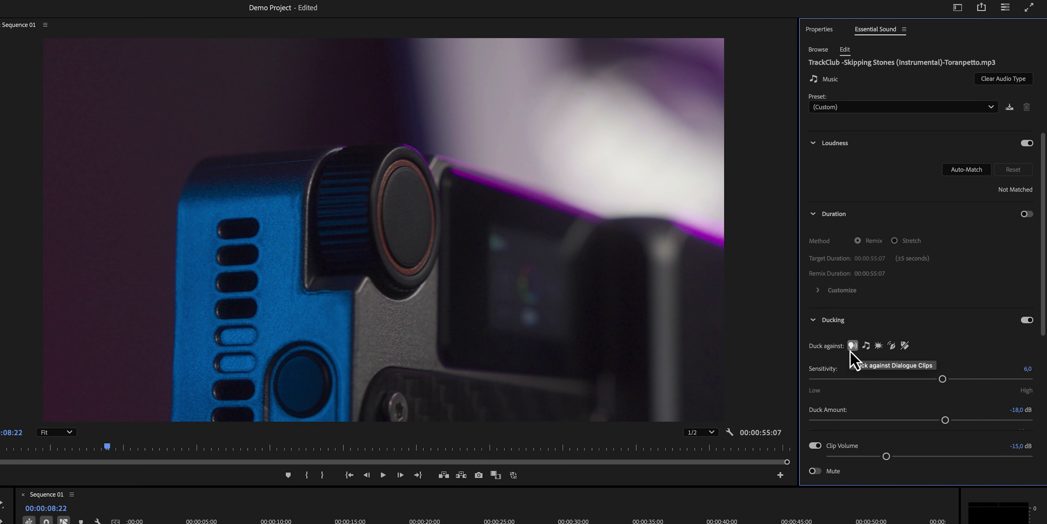
pyautogui.moveTo(1041, 337); pyautogui.dragTo(1040, 421)
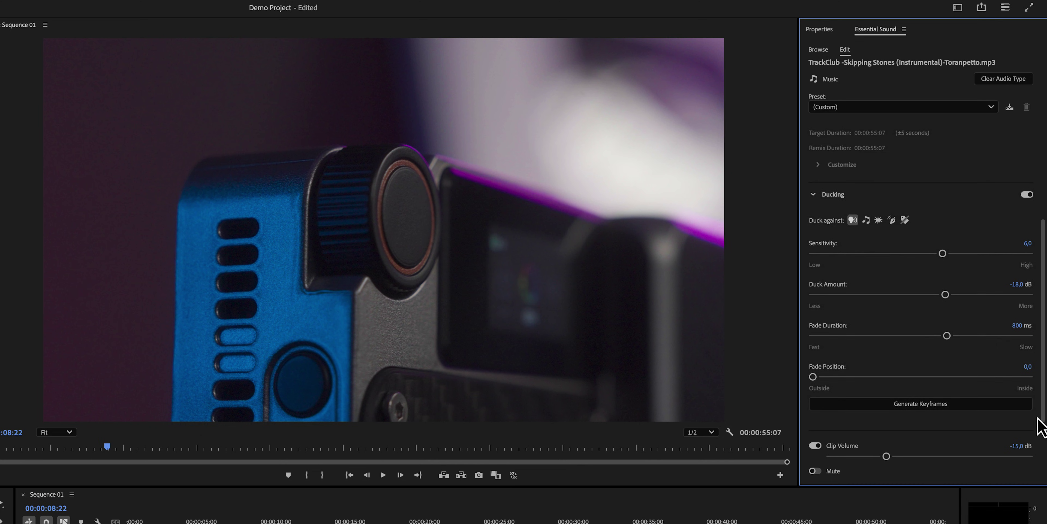
pyautogui.click(938, 406)
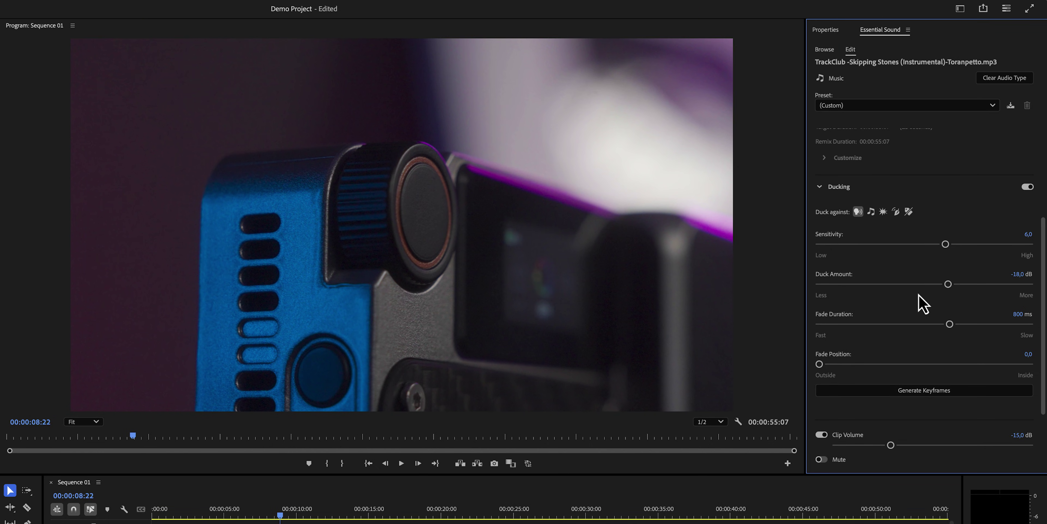
pyautogui.moveTo(920, 283); pyautogui.dragTo(977, 284)
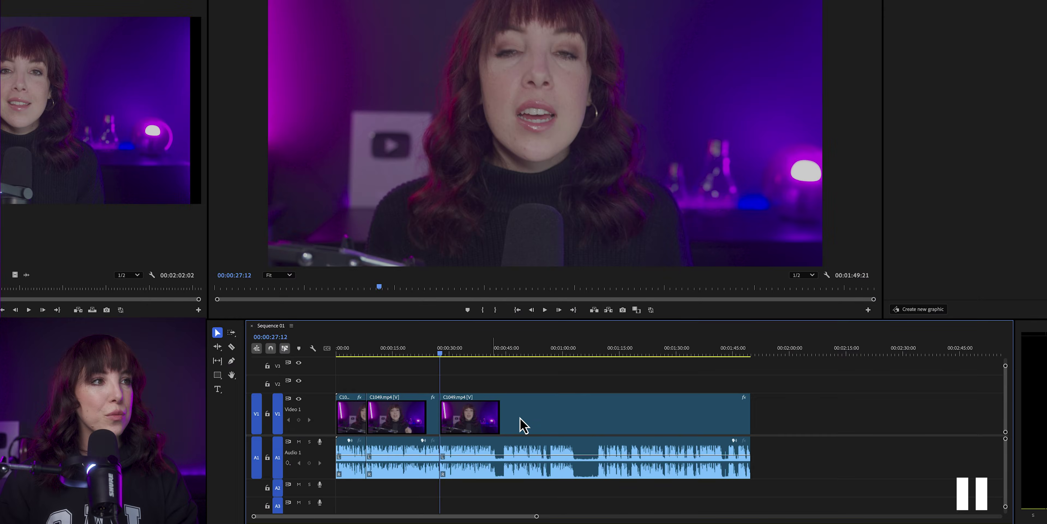
# - Razor the long talking-head clip at 00:00:42 and again at 00:00:44
pyautogui.click(496, 345)
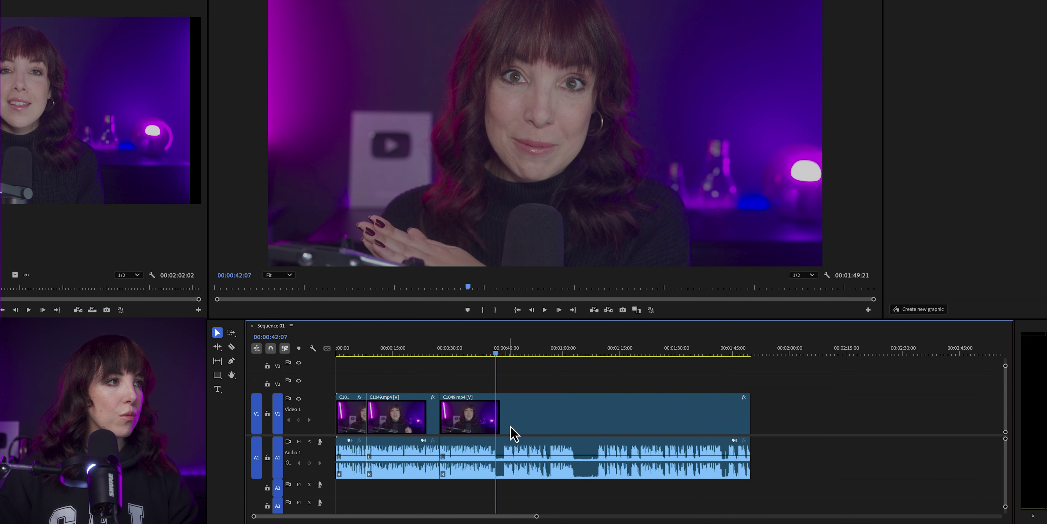
pyautogui.click(513, 435)
pyautogui.press('c')
pyautogui.click(497, 405)
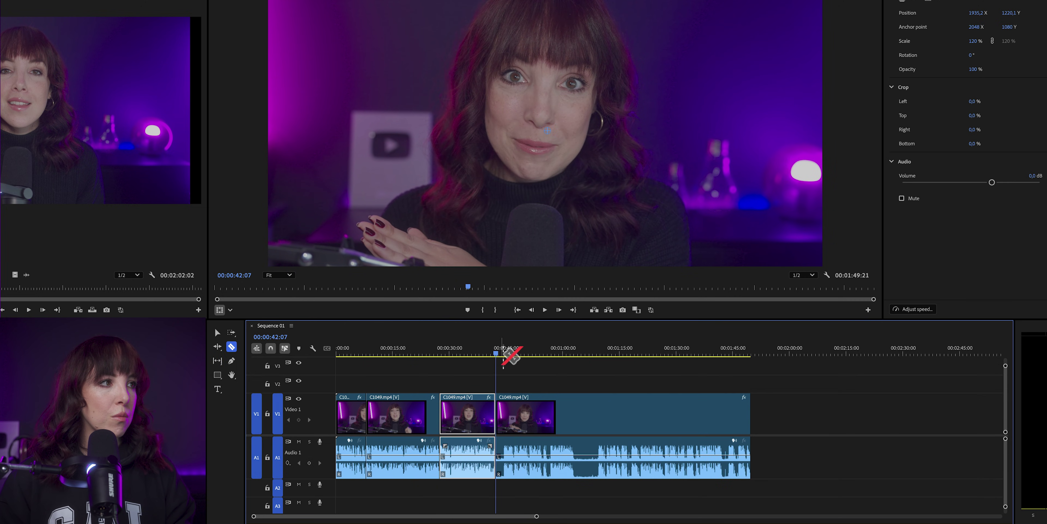
pyautogui.click(514, 412)
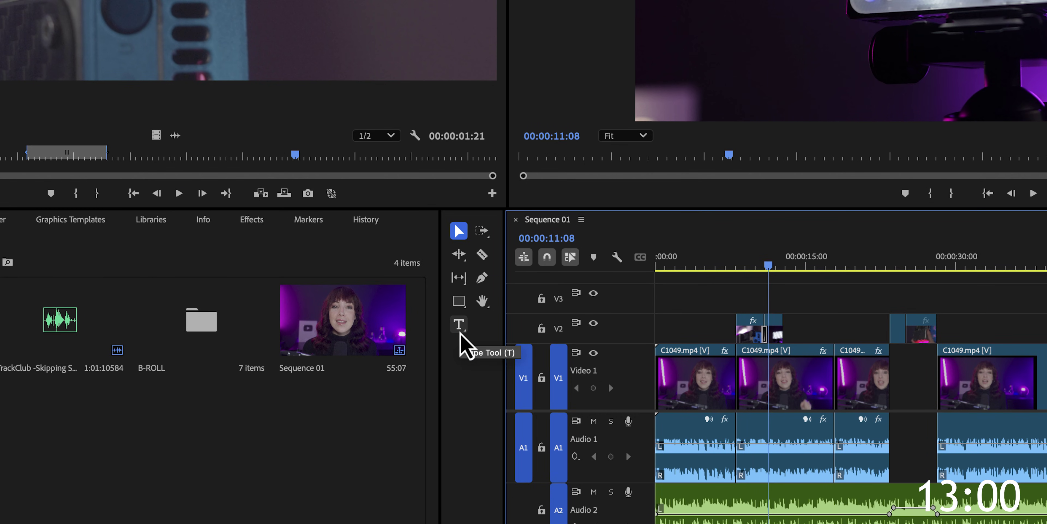
# - Add an 'amaran 25c' title in the Program monitor, set in Montserrat Bold, centre-aligned
pyautogui.click(460, 334)
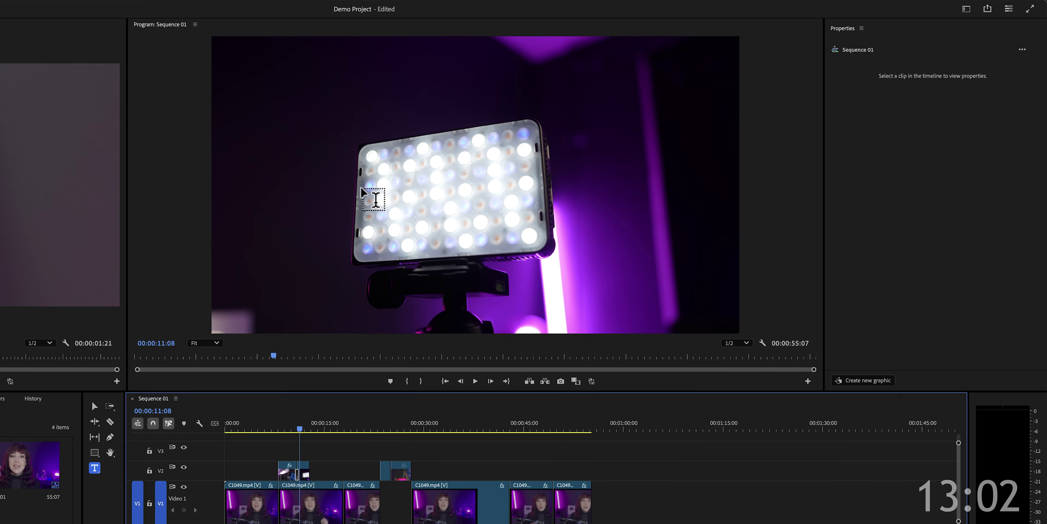
pyautogui.click(425, 101)
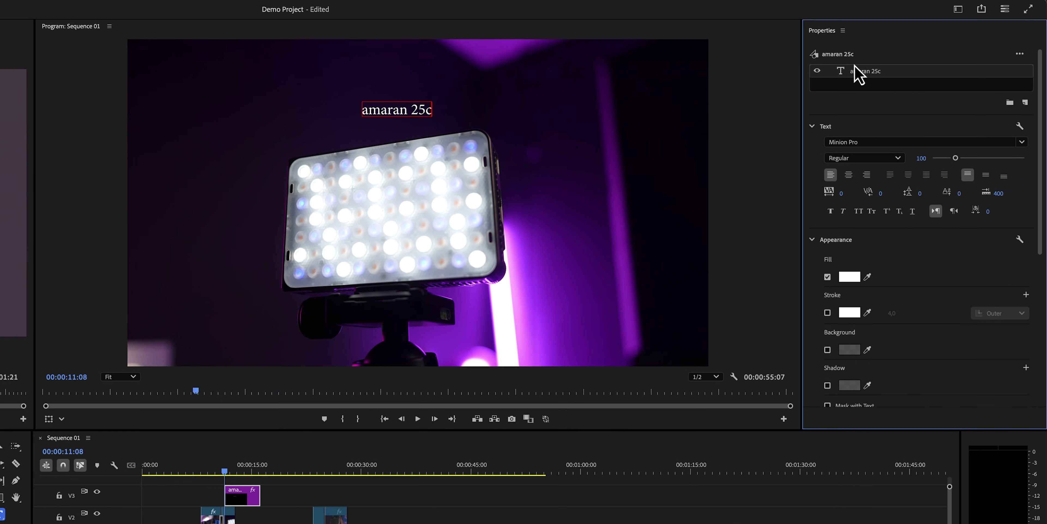
pyautogui.click(865, 77)
pyautogui.click(857, 141)
pyautogui.click(886, 293)
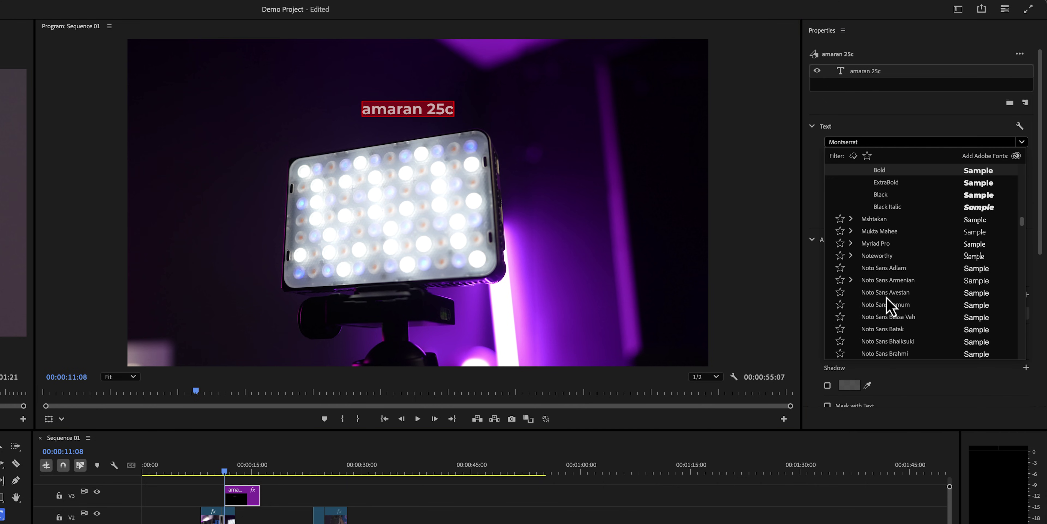
pyautogui.click(849, 175)
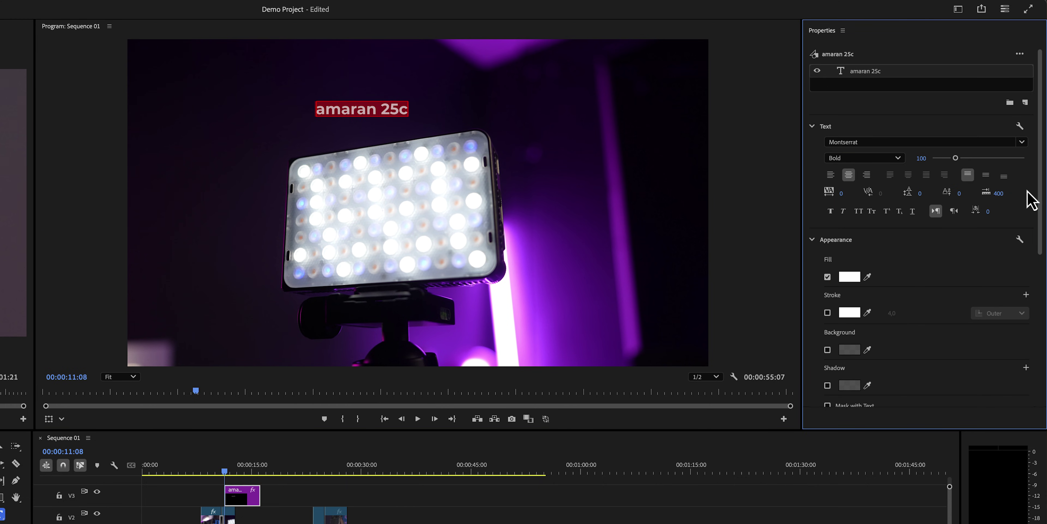
# - Position the title near the top of the frame, just above the light
pyautogui.scroll(-5, 1035, 199)
pyautogui.click(927, 255)
pyautogui.click(973, 255)
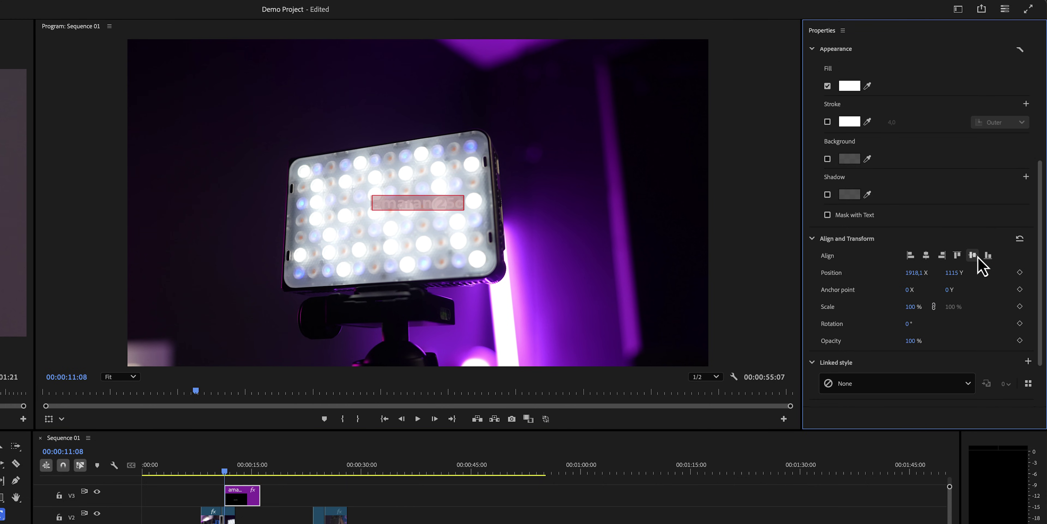
pyautogui.click(957, 255)
pyautogui.moveTo(948, 272); pyautogui.dragTo(1015, 281)
pyautogui.moveTo(914, 272); pyautogui.dragTo(841, 274)
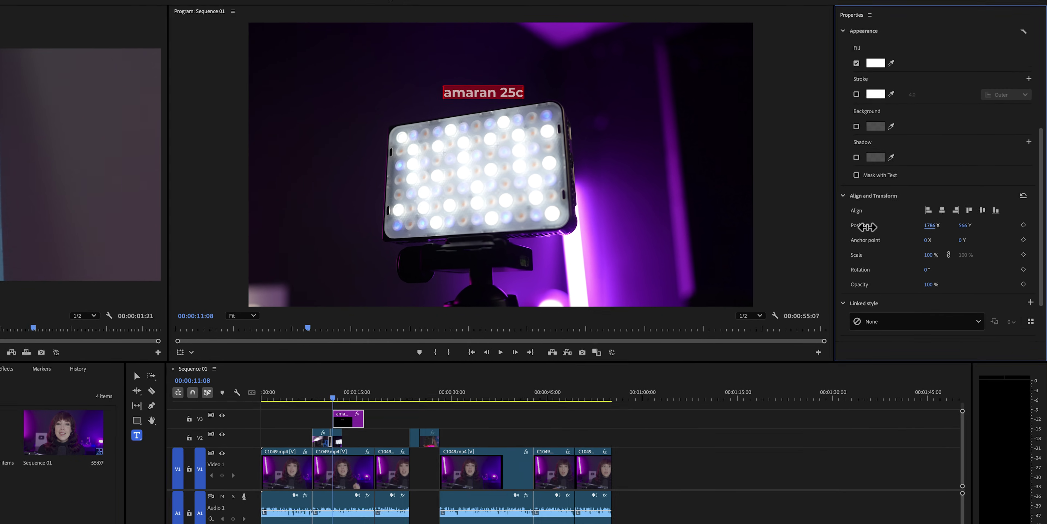
pyautogui.moveTo(867, 226); pyautogui.dragTo(847, 225)
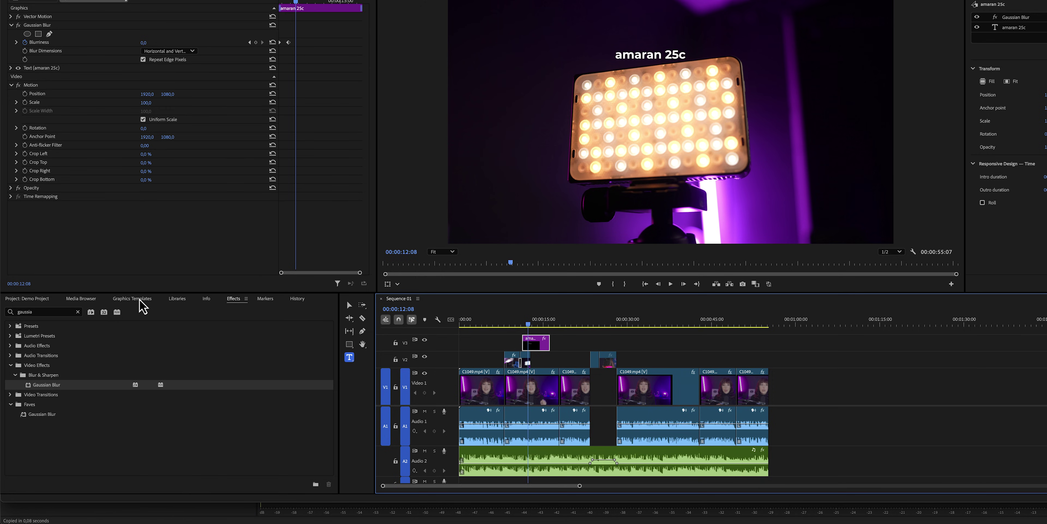
# - Search Adobe Stock graphics templates for free 'lower third' designs
pyautogui.click(143, 299)
pyautogui.click(62, 314)
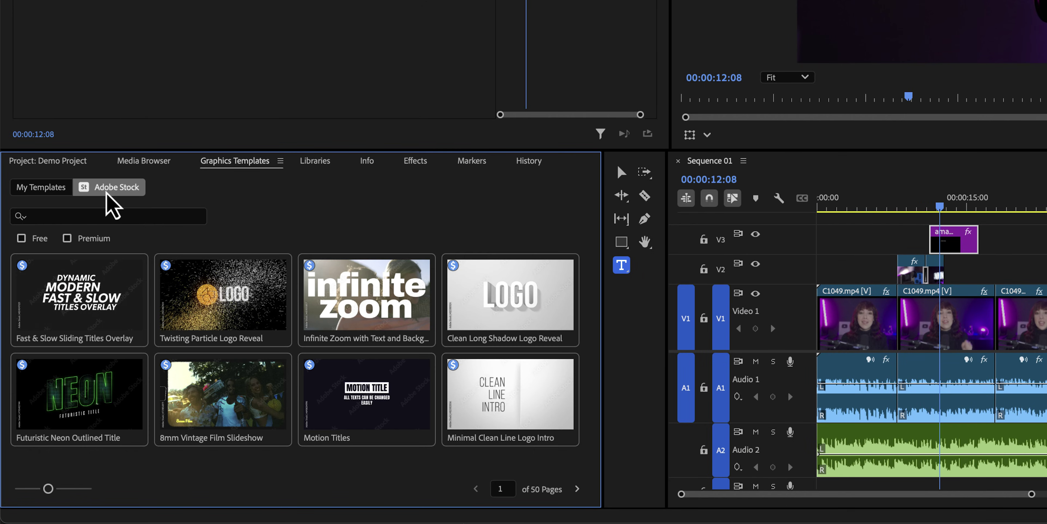
pyautogui.click(81, 216)
pyautogui.write('lower third')
pyautogui.click(21, 238)
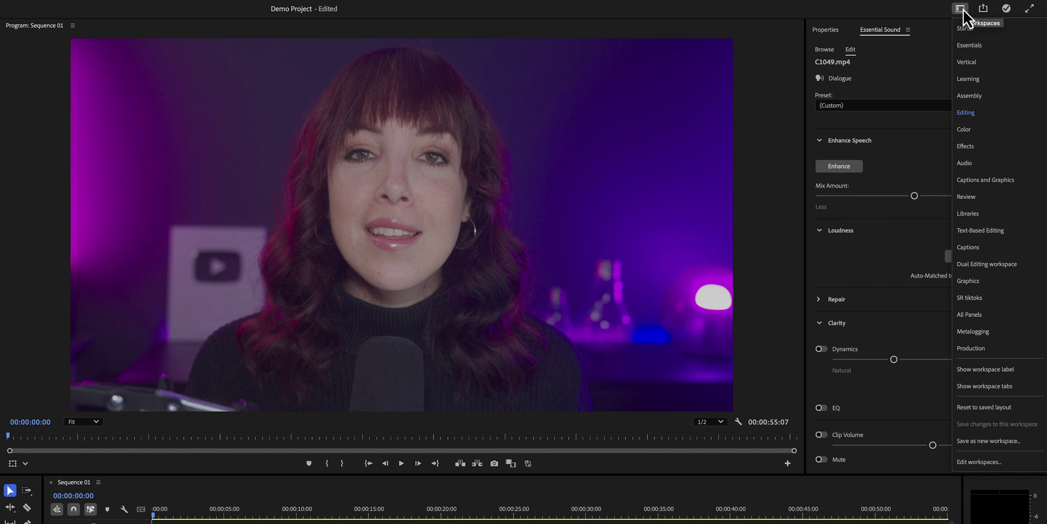
# - In the Color workspace, Auto-correct C1049.mp4, tune the intensity and raise Highlights to 10.3
pyautogui.click(966, 130)
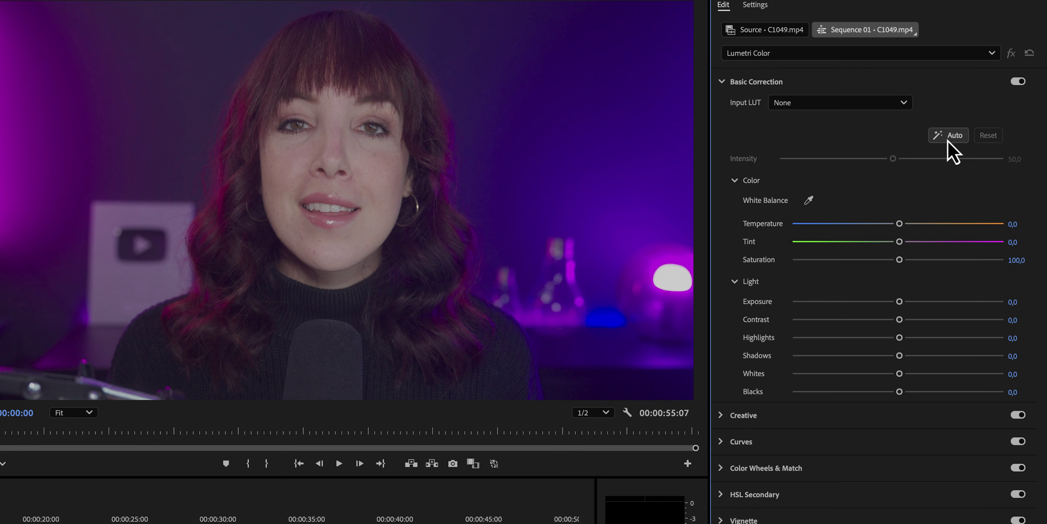
pyautogui.click(948, 140)
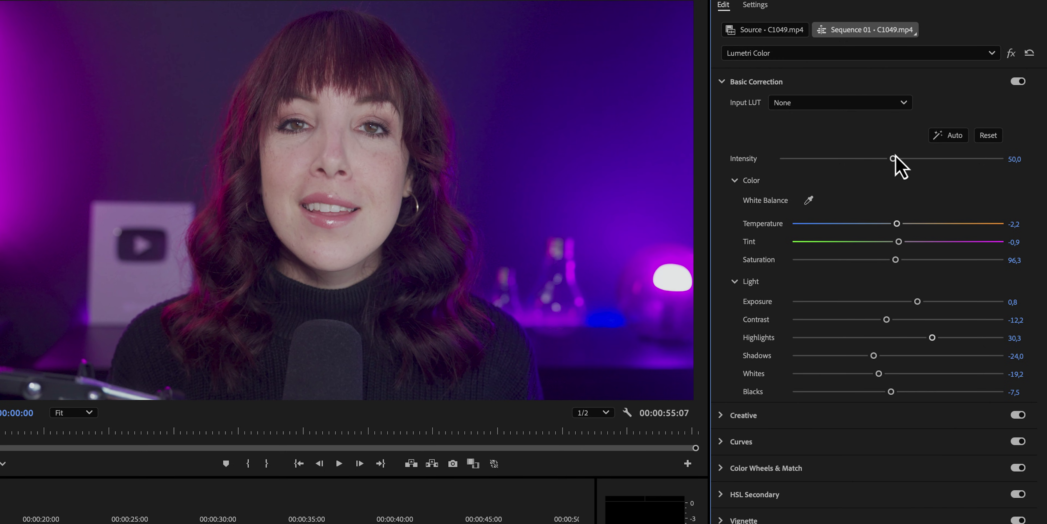
pyautogui.moveTo(892, 163)
pyautogui.mouseDown()
pyautogui.moveTo(804, 161)
pyautogui.moveTo(1007, 173)
pyautogui.moveTo(798, 171)
pyautogui.moveTo(874, 171)
pyautogui.mouseUp()
pyautogui.moveTo(928, 337); pyautogui.dragTo(865, 357)
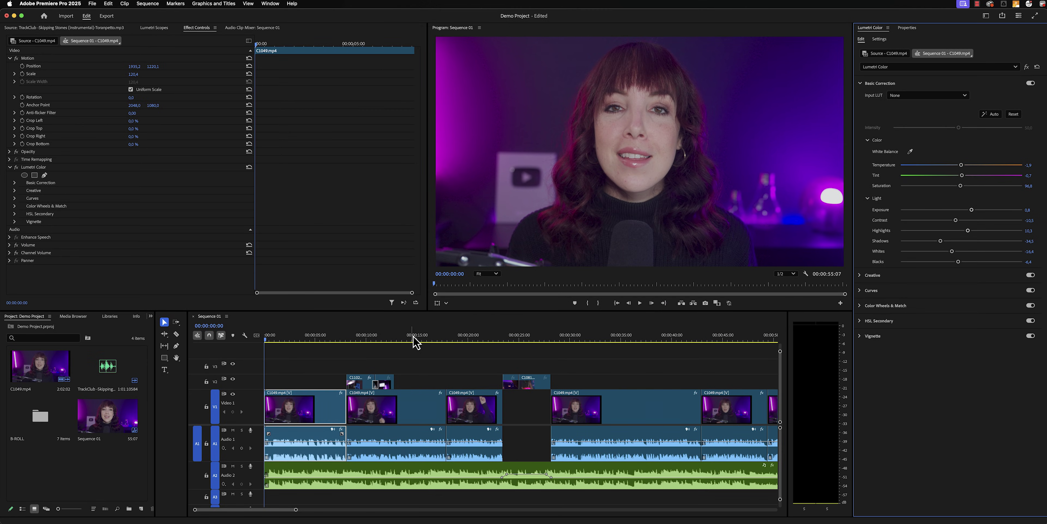
# - Create a new Adjustment Layer on V2 spanning from sequence start to end
pyautogui.click(414, 337)
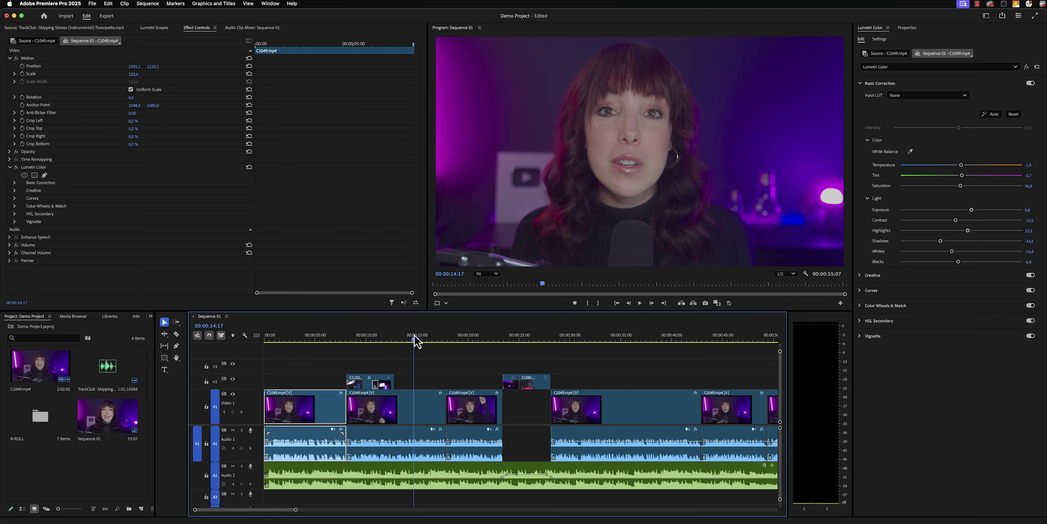
pyautogui.click(473, 337)
pyautogui.click(299, 339)
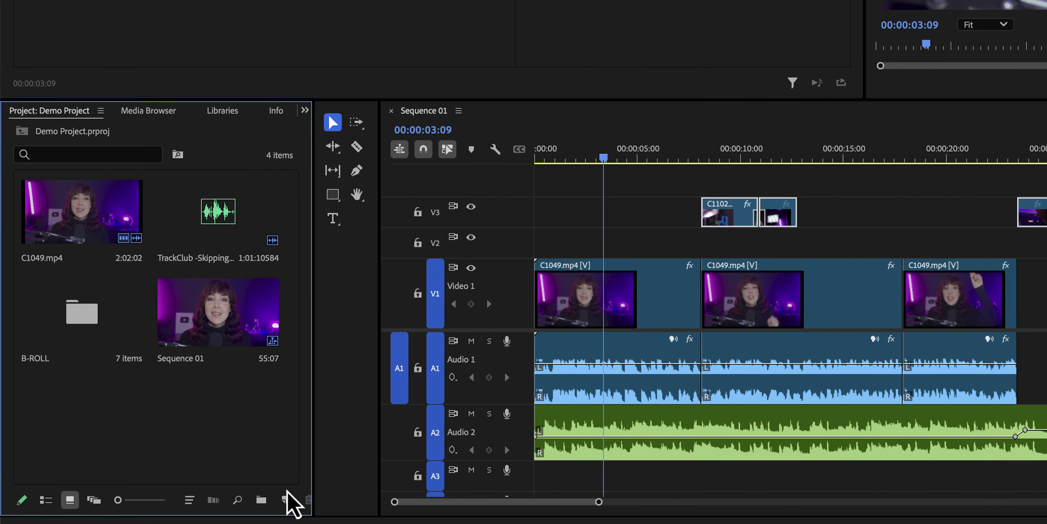
pyautogui.click(203, 504)
pyautogui.click(321, 384)
pyautogui.click(595, 238)
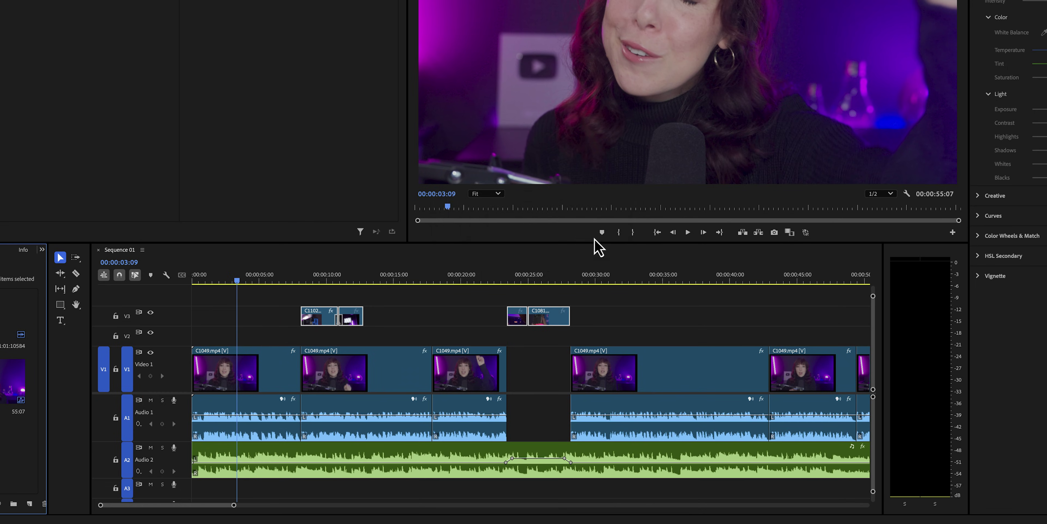
pyautogui.moveTo(0, 444); pyautogui.dragTo(250, 344)
pyautogui.moveTo(394, 348); pyautogui.dragTo(659, 356)
pyautogui.press('-')
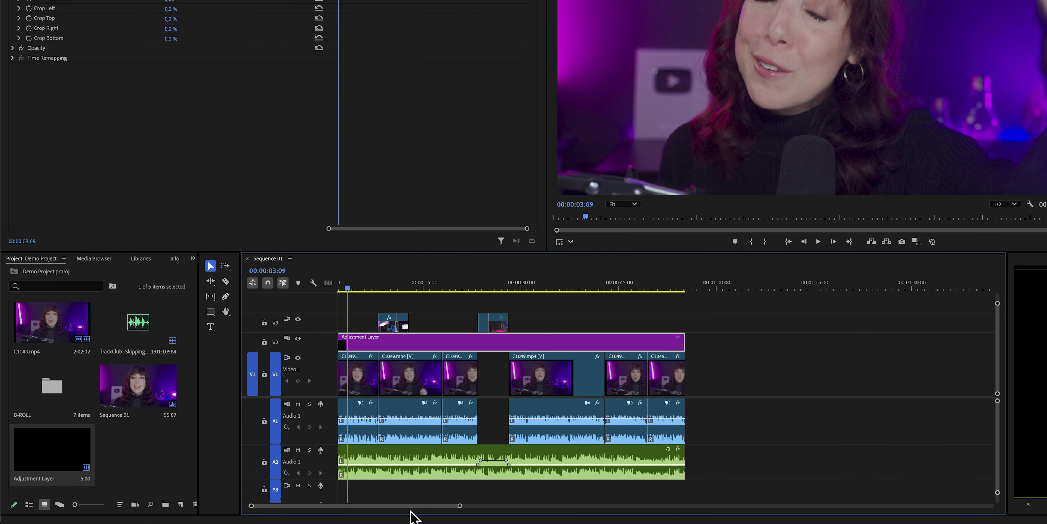
# - Copy C1049.mp4's Lumetri Color onto the adjustment layer, then delete it from the clip
pyautogui.click(384, 421)
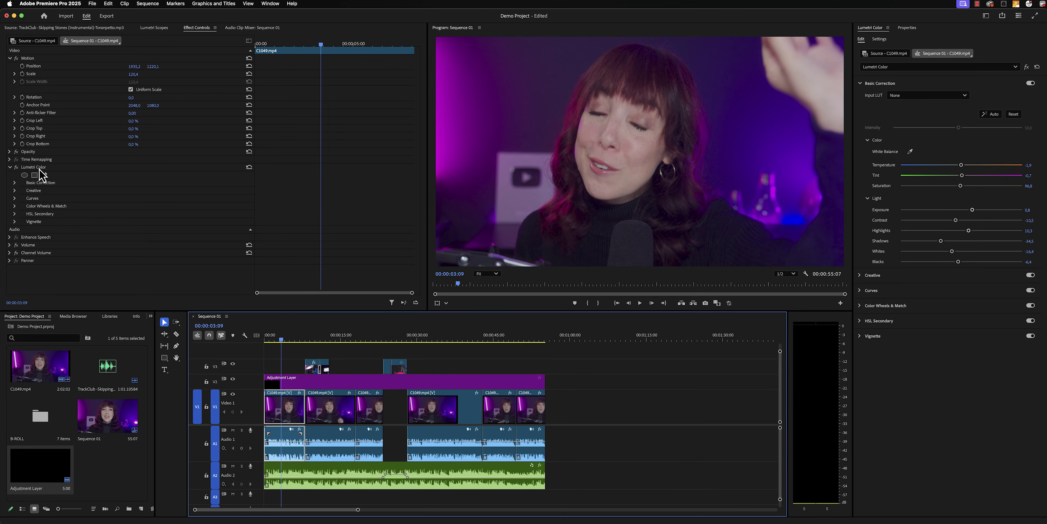
pyautogui.click(40, 168)
pyautogui.press('super+c')
pyautogui.click(304, 382)
pyautogui.press('super+v')
pyautogui.click(293, 407)
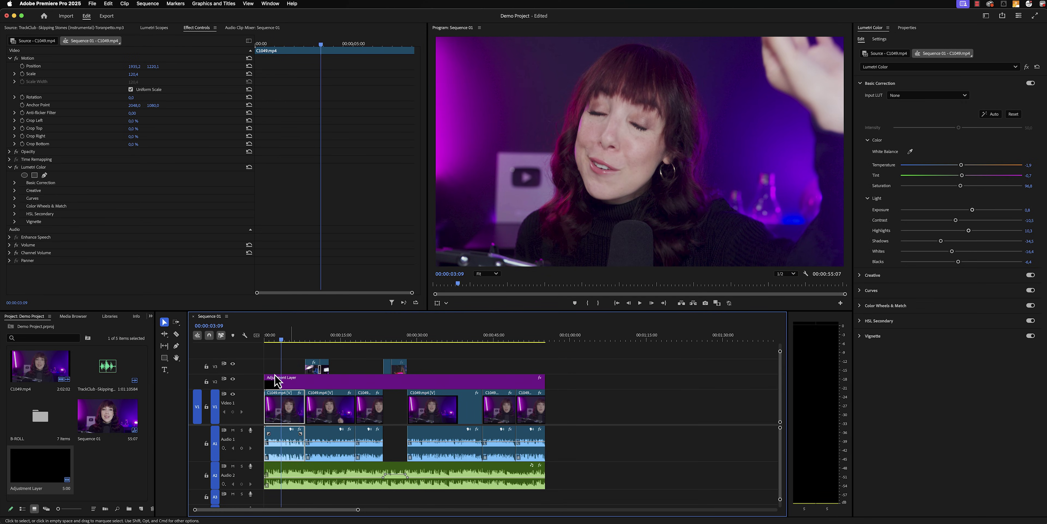
pyautogui.click(49, 168)
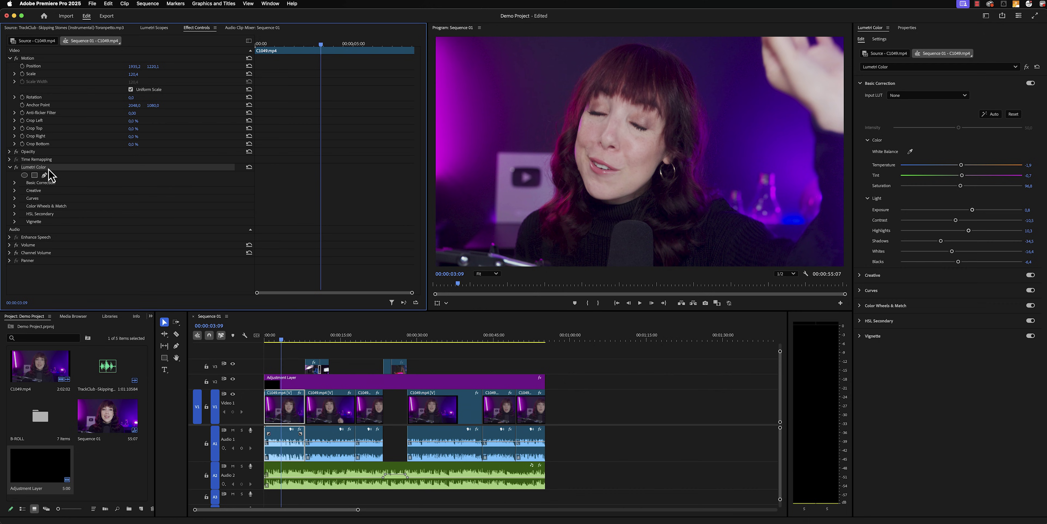
pyautogui.press('Delete')
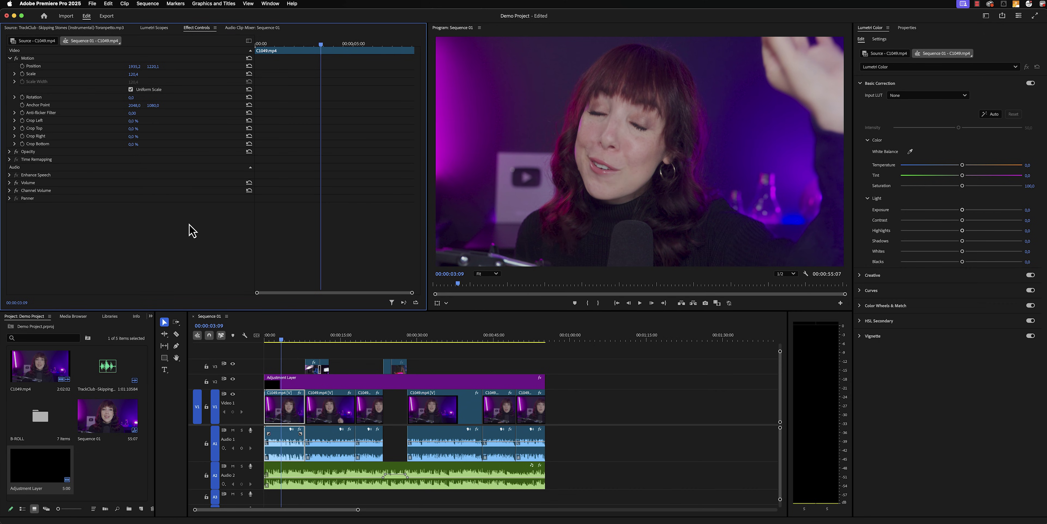
pyautogui.click(338, 335)
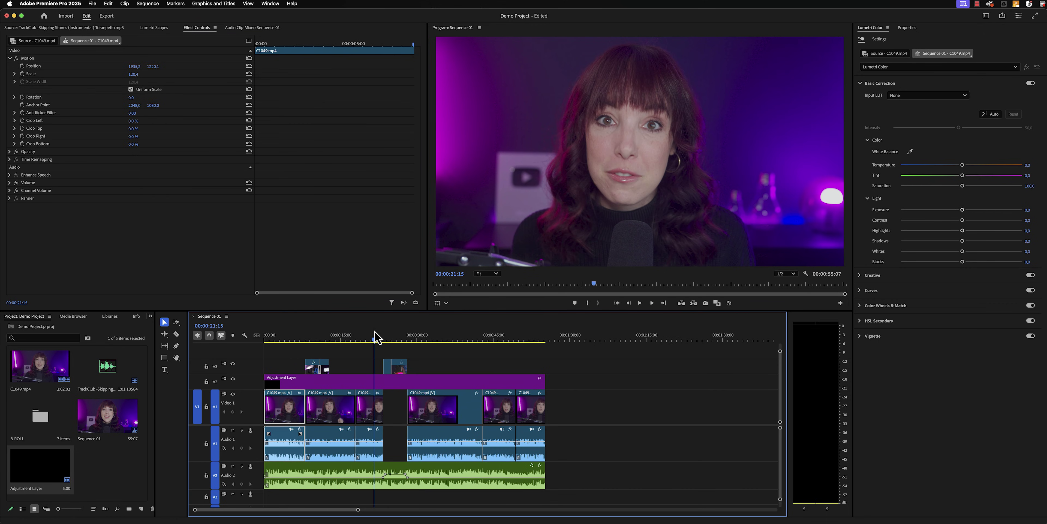
pyautogui.click(437, 335)
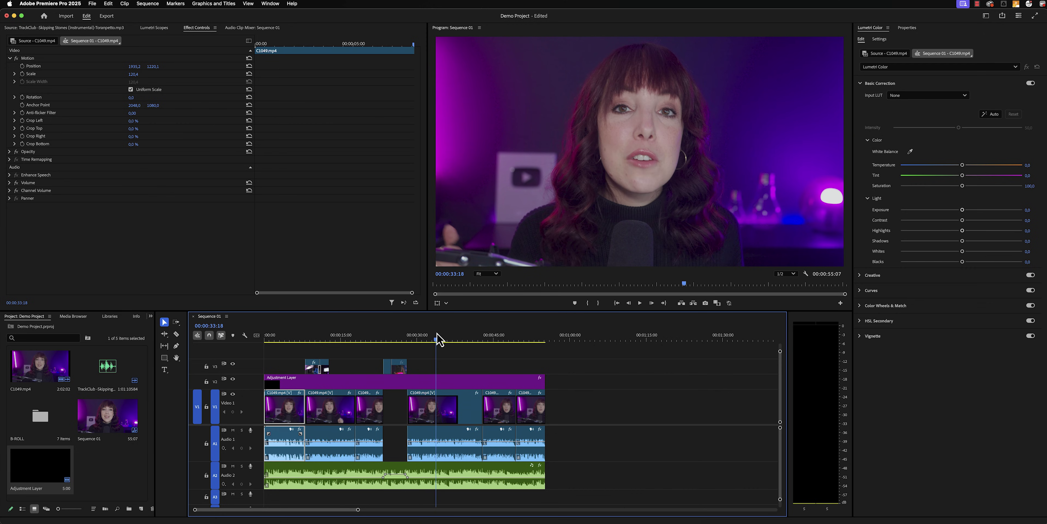
# - Grade C1049.mp4 via Lumetri's Source tab, then raise another clip's Exposure to 1.0 and lift Shadows
pyautogui.click(441, 384)
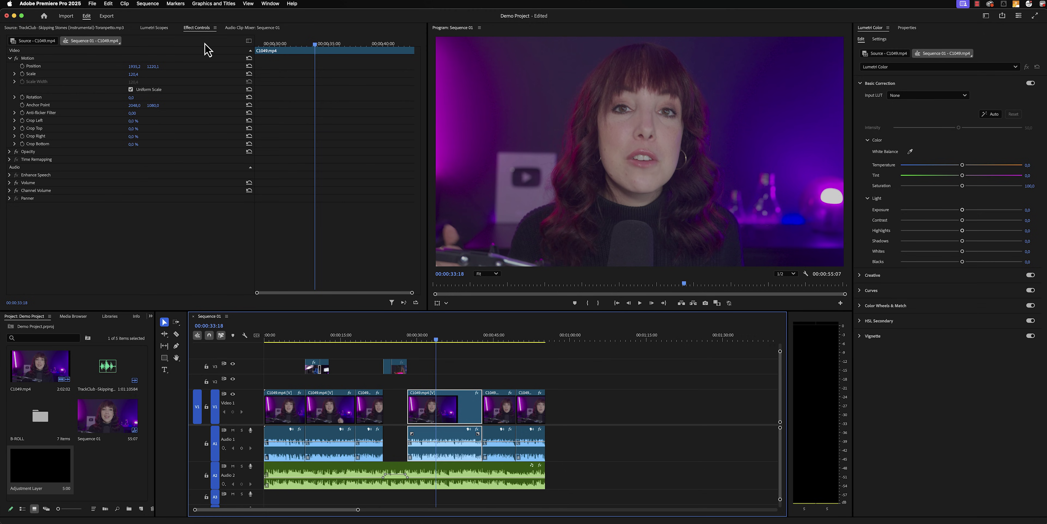
pyautogui.click(33, 41)
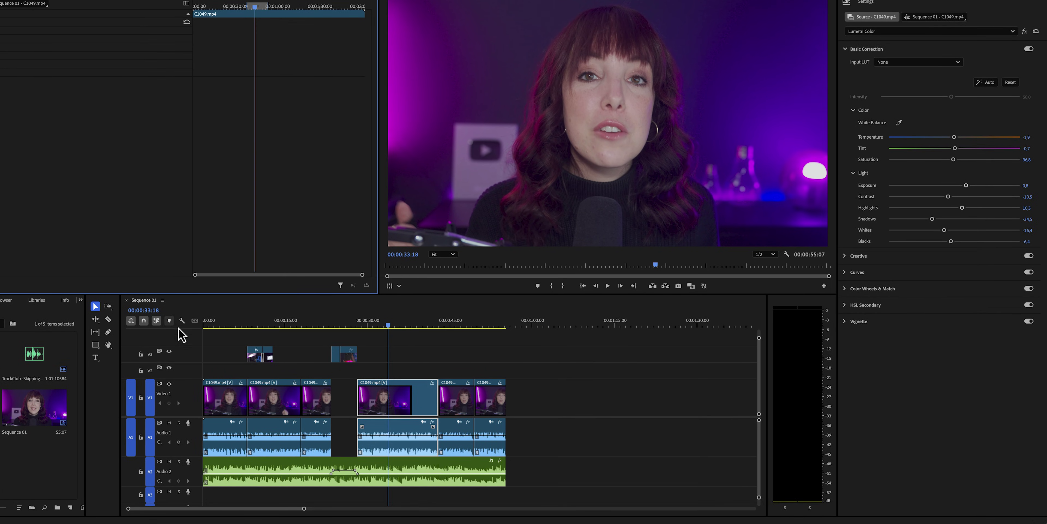
pyautogui.moveTo(227, 321); pyautogui.dragTo(498, 326)
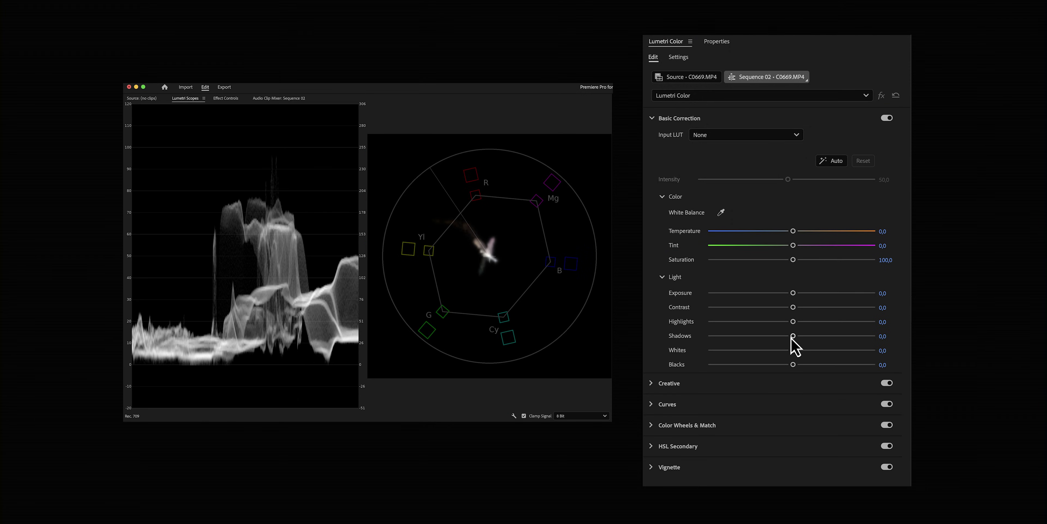
pyautogui.moveTo(793, 336); pyautogui.dragTo(820, 336)
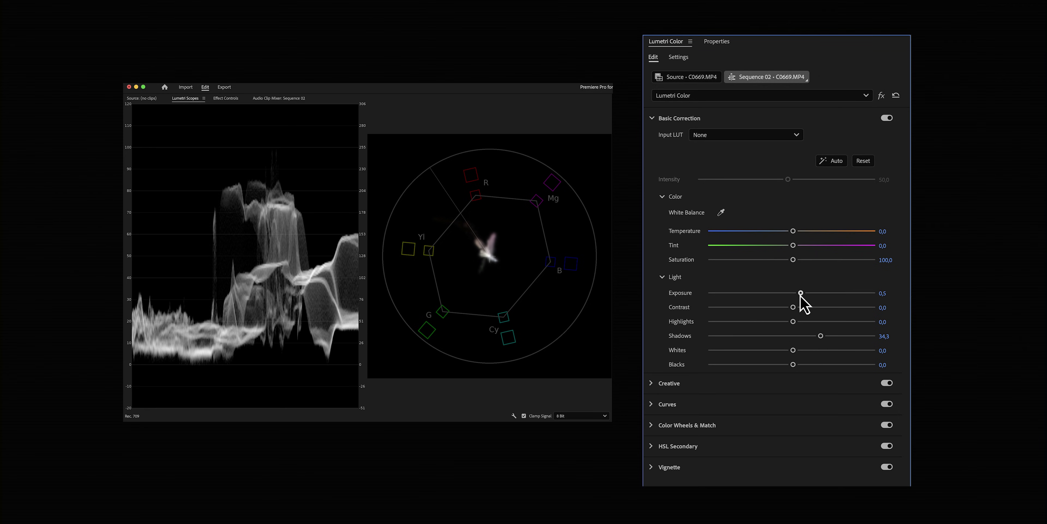
pyautogui.moveTo(802, 293); pyautogui.dragTo(810, 296)
pyautogui.moveTo(821, 336)
pyautogui.mouseDown()
pyautogui.moveTo(804, 341)
pyautogui.moveTo(813, 336)
pyautogui.mouseUp()
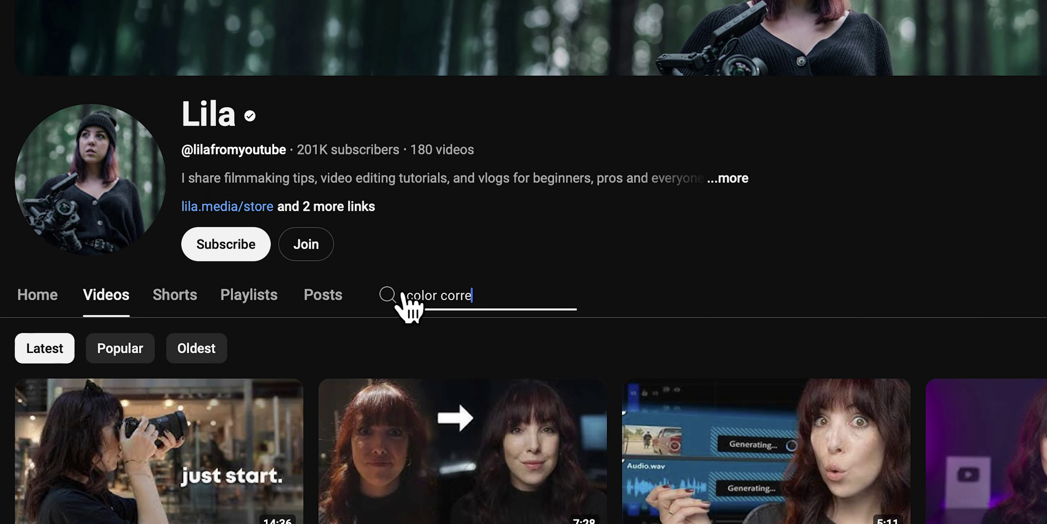
# - Search the channel for 'color correction' and open the tutorial 'How to color correct like a PRO!'
pyautogui.press('Return')
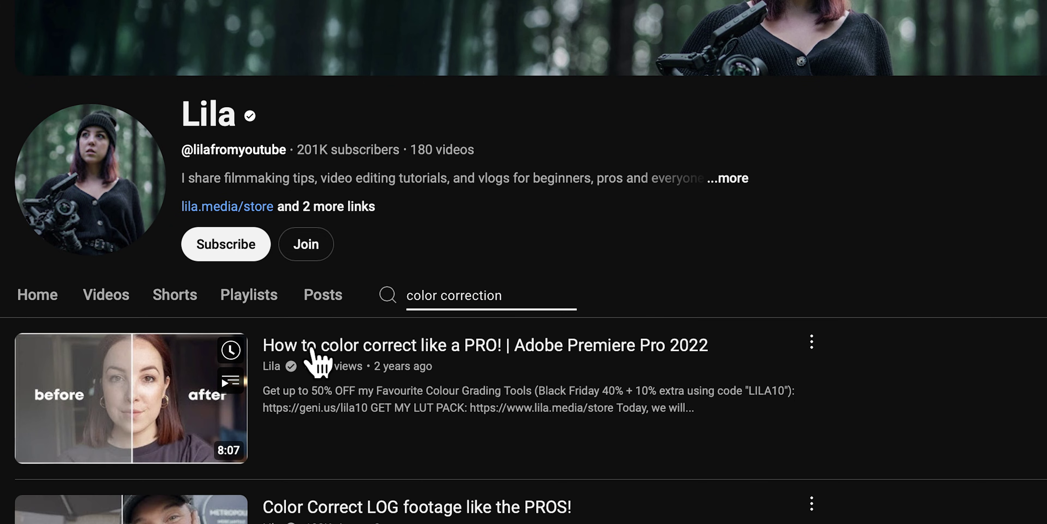
pyautogui.click(359, 348)
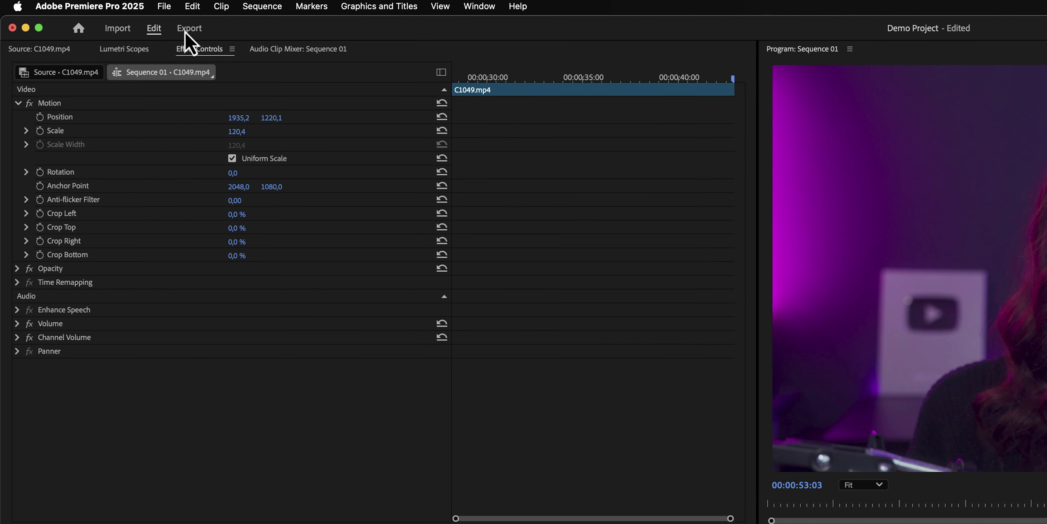
# - Rename the Sequence 01 export to 'Demo video.mp4' and scroll through the Preset list
pyautogui.click(187, 29)
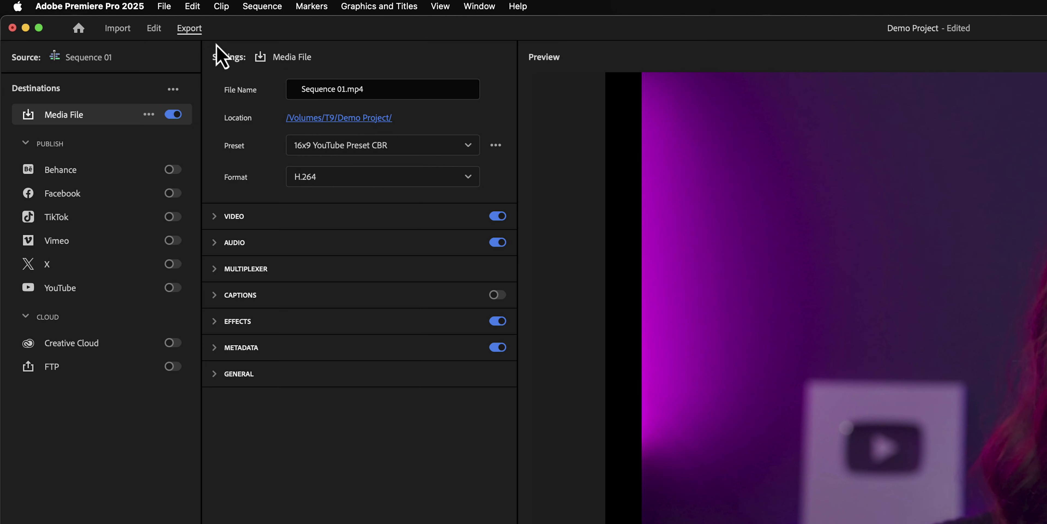
pyautogui.click(346, 84)
pyautogui.write('Demo video')
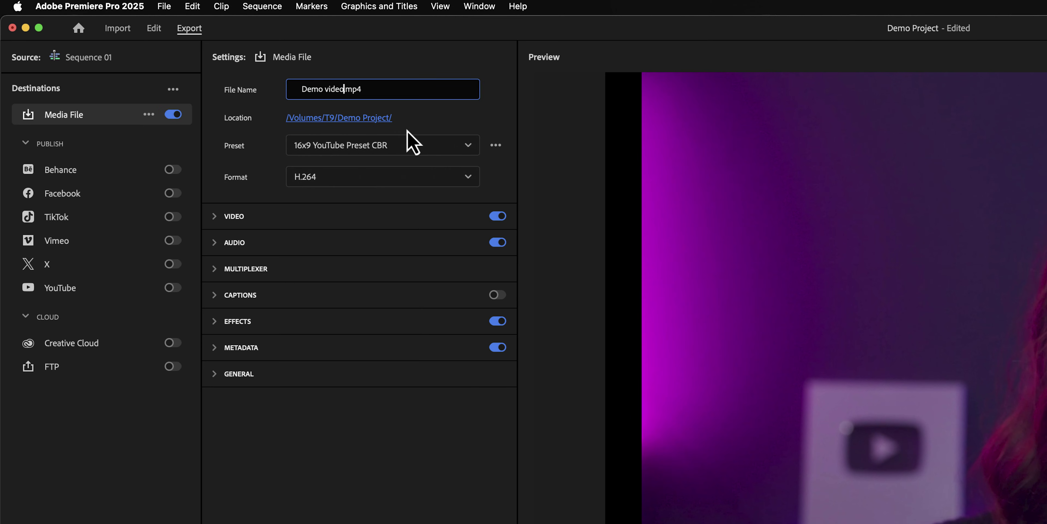
pyautogui.click(430, 144)
pyautogui.moveTo(475, 211); pyautogui.dragTo(474, 257)
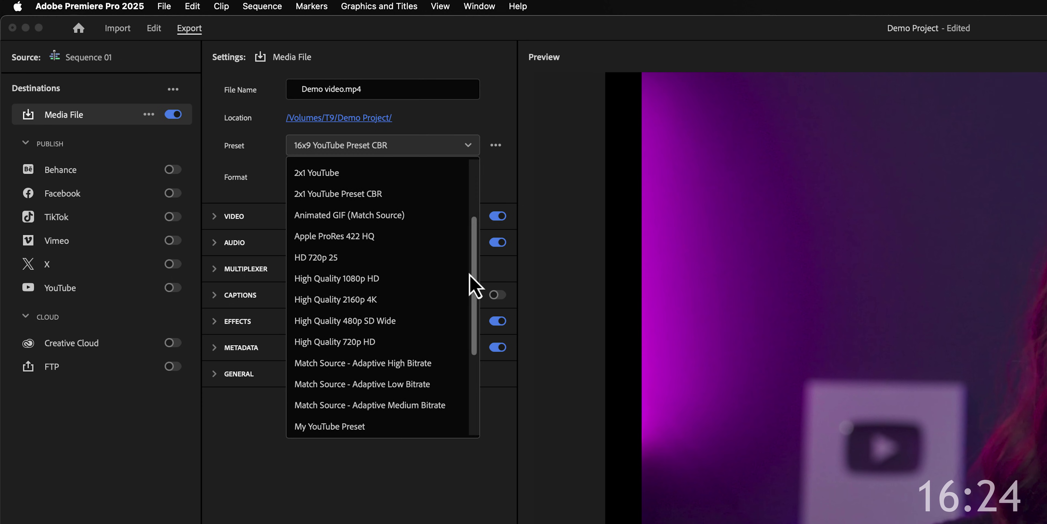